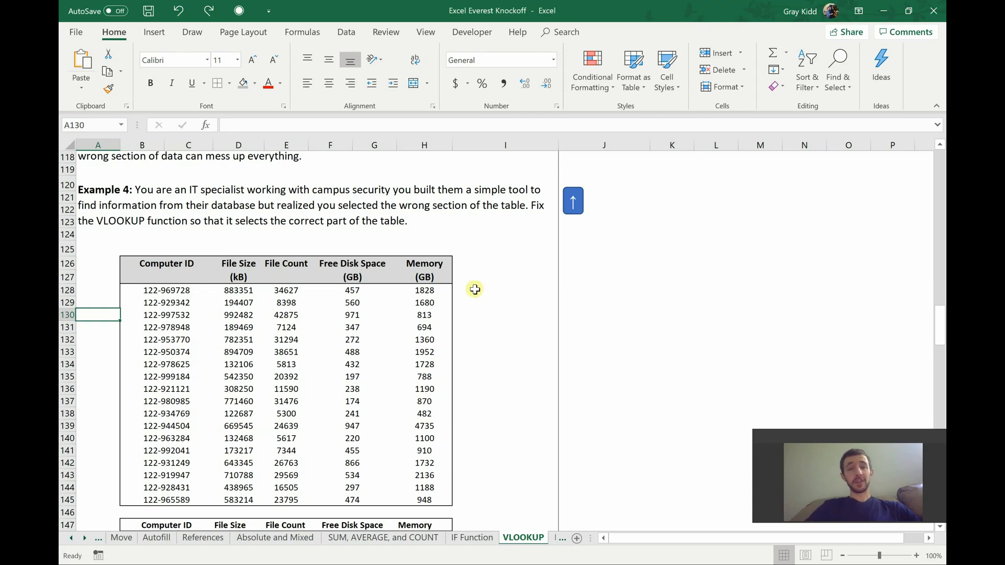
Review the Example 4 table and the computer IDs available for selection in cell B148
{"action": "scroll", "coordinate": [340, 281], "scroll_direction": "down", "scroll_amount": 1}
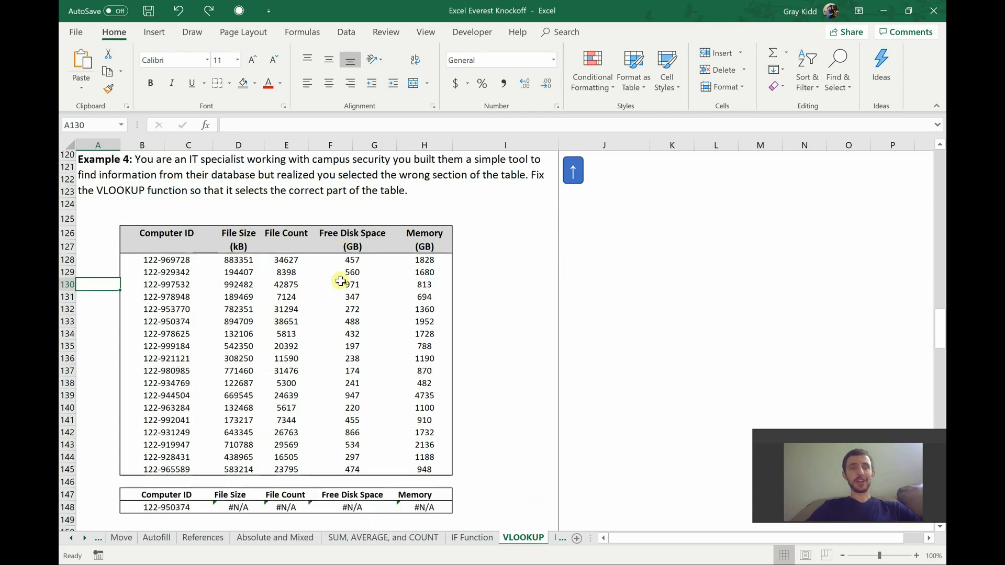
{"action": "scroll", "coordinate": [341, 281], "scroll_direction": "up", "scroll_amount": 1}
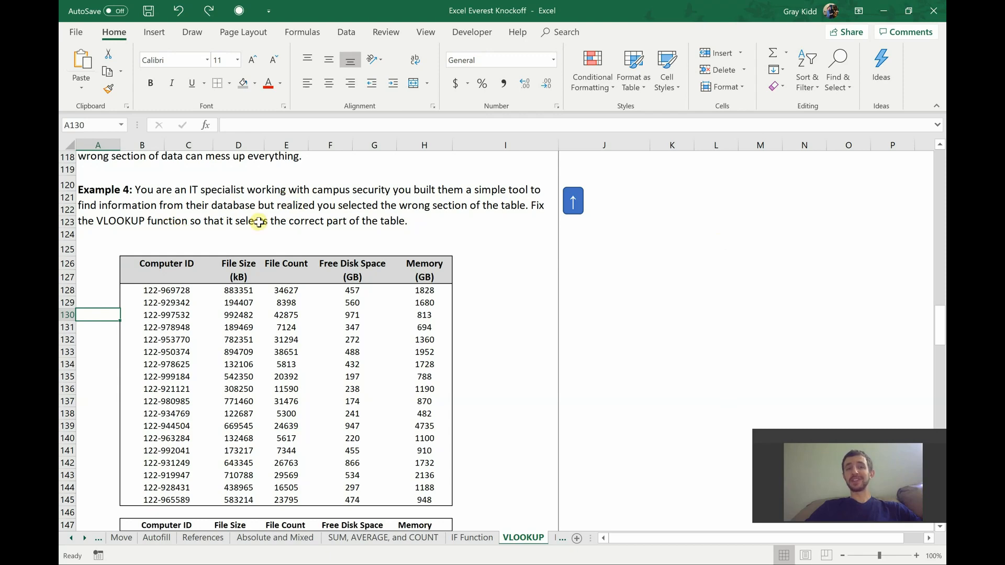
{"action": "scroll", "coordinate": [411, 223], "scroll_direction": "down", "scroll_amount": 2}
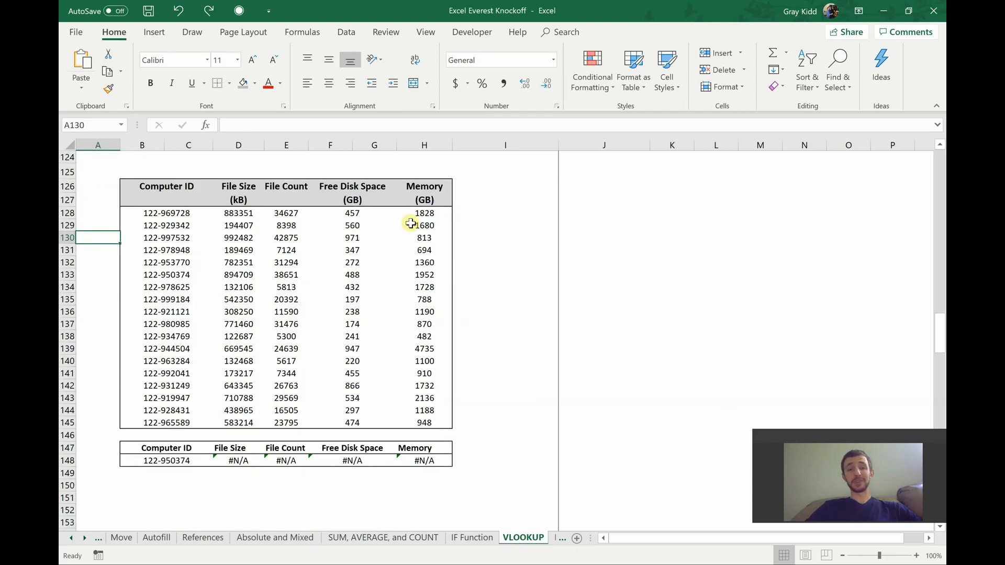
{"action": "left_click", "coordinate": [158, 460]}
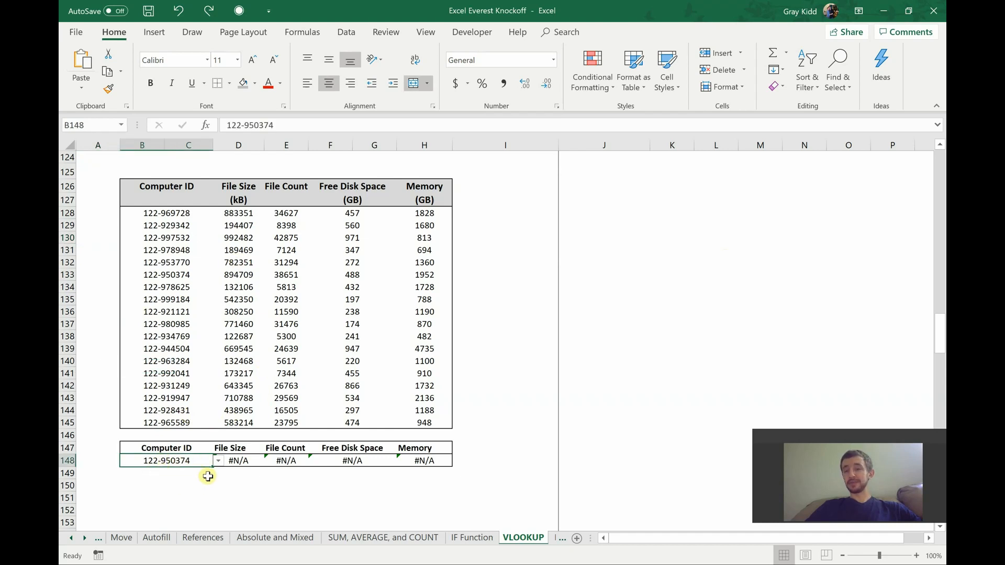
{"action": "left_click", "coordinate": [219, 461]}
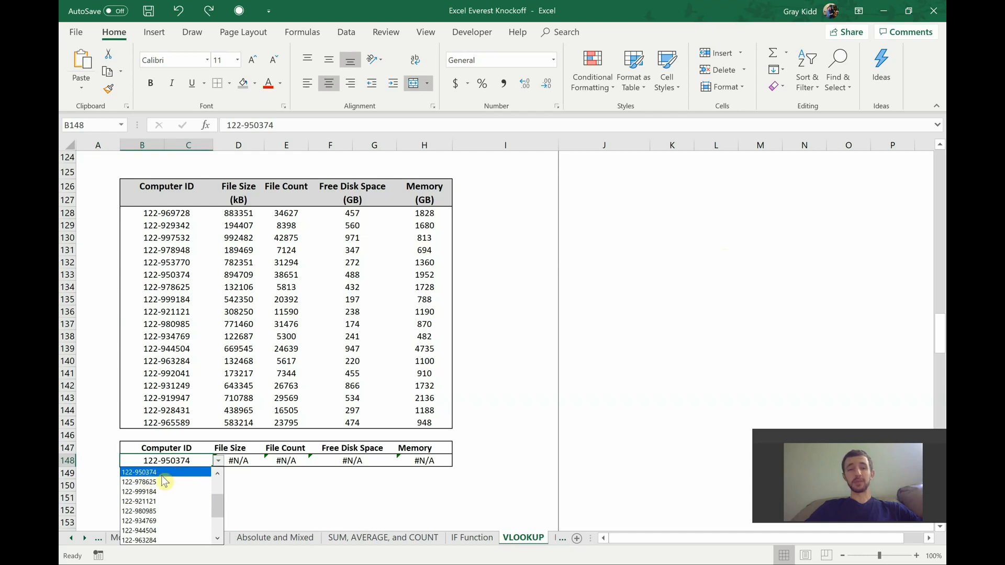
{"action": "left_click", "coordinate": [288, 502]}
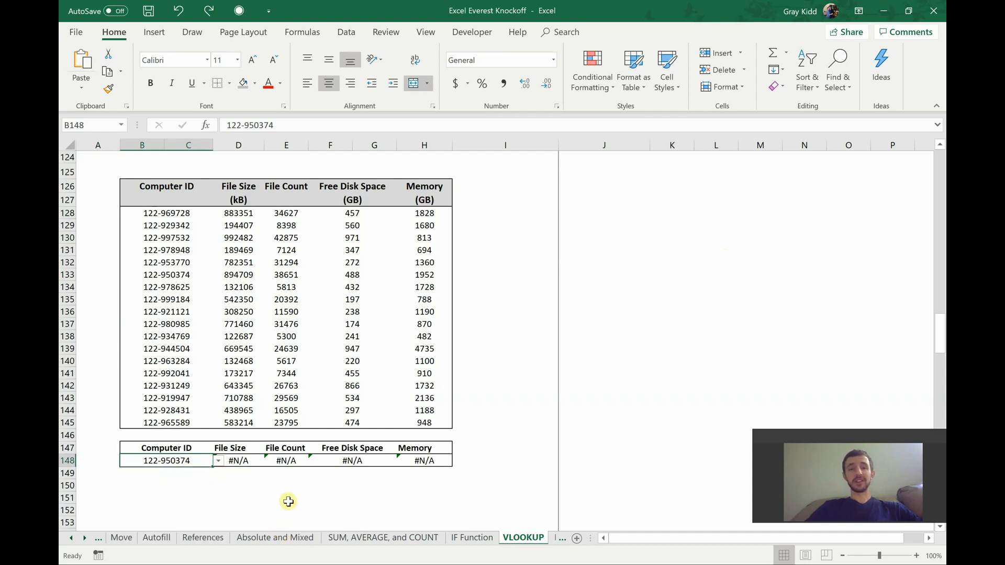
Change the lookup range in the File Size VLOOKUP formula in D148 to B128:H145
{"action": "left_click", "coordinate": [238, 459]}
{"action": "double_click", "coordinate": [238, 459]}
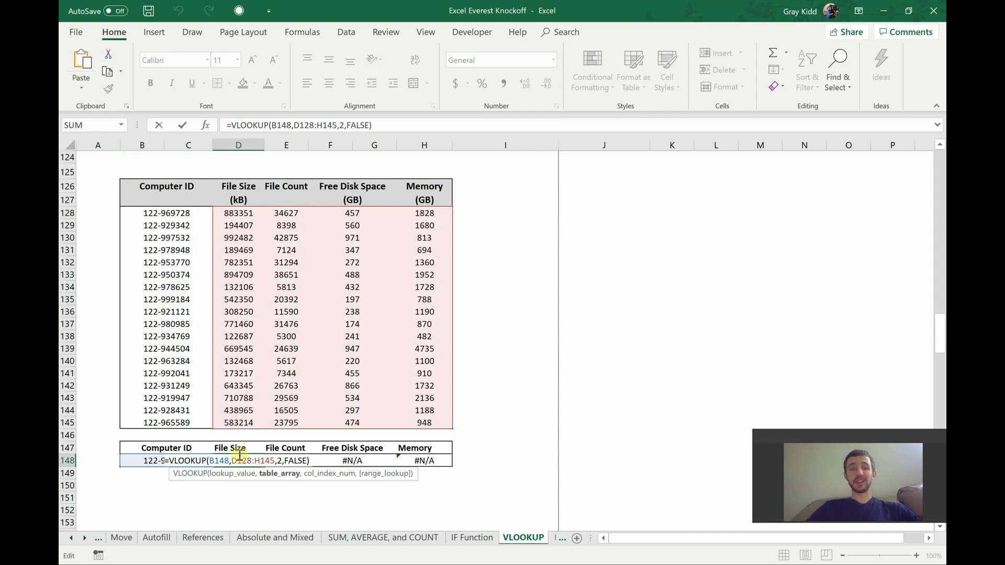
{"action": "key", "text": "BackSpace"}
{"action": "type", "text": "C"}
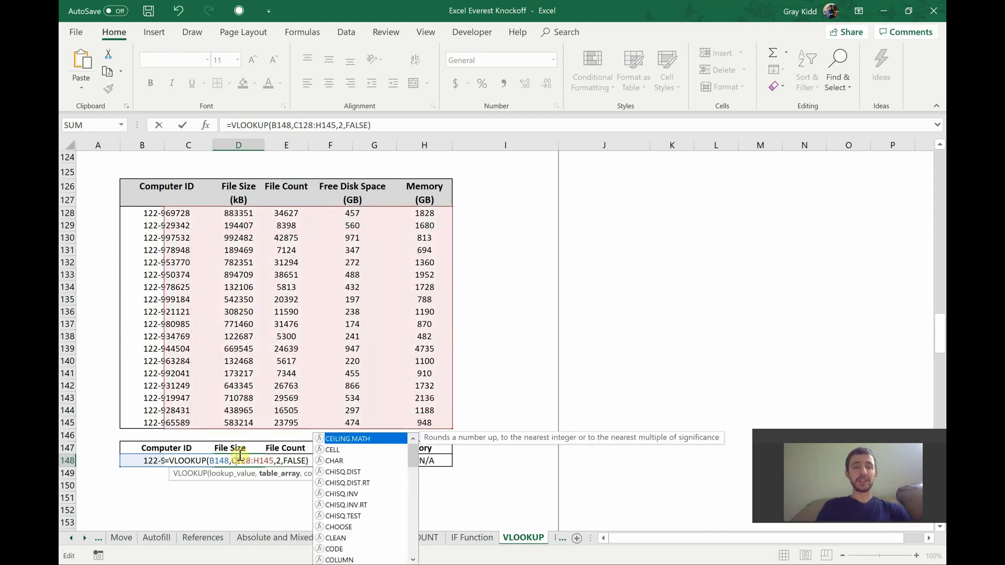
{"action": "key", "text": "BackSpace"}
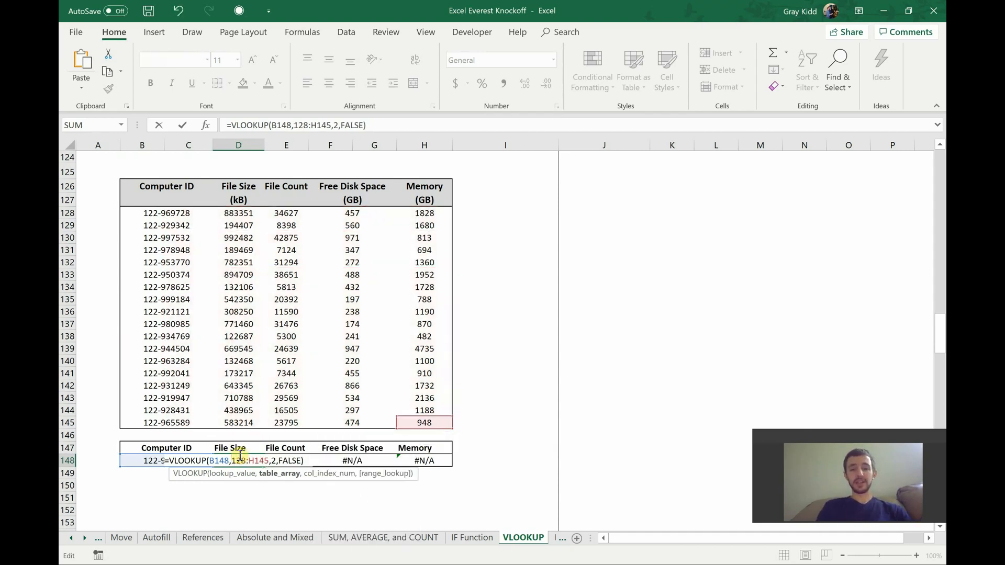
{"action": "type", "text": "B"}
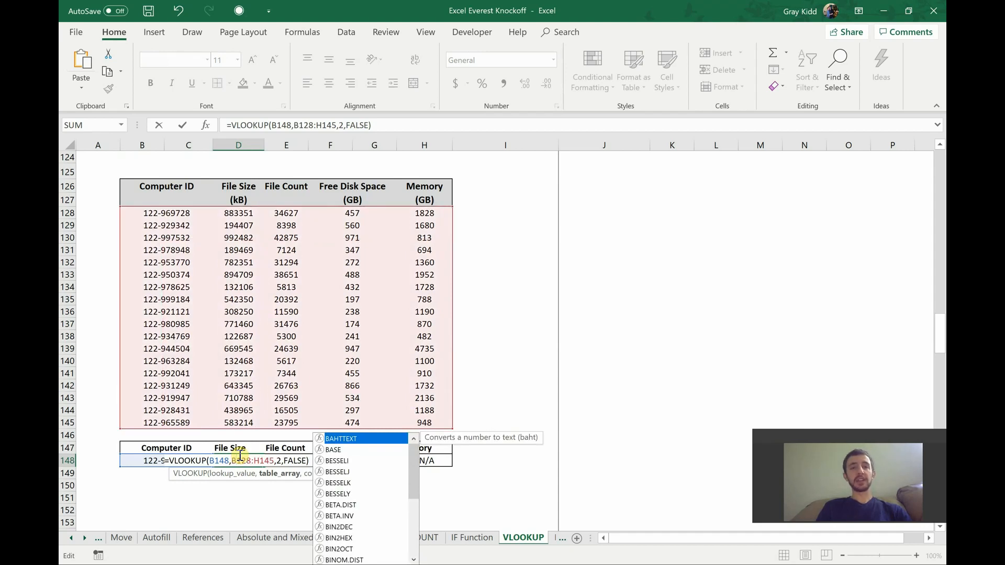
{"action": "key", "text": "Escape"}
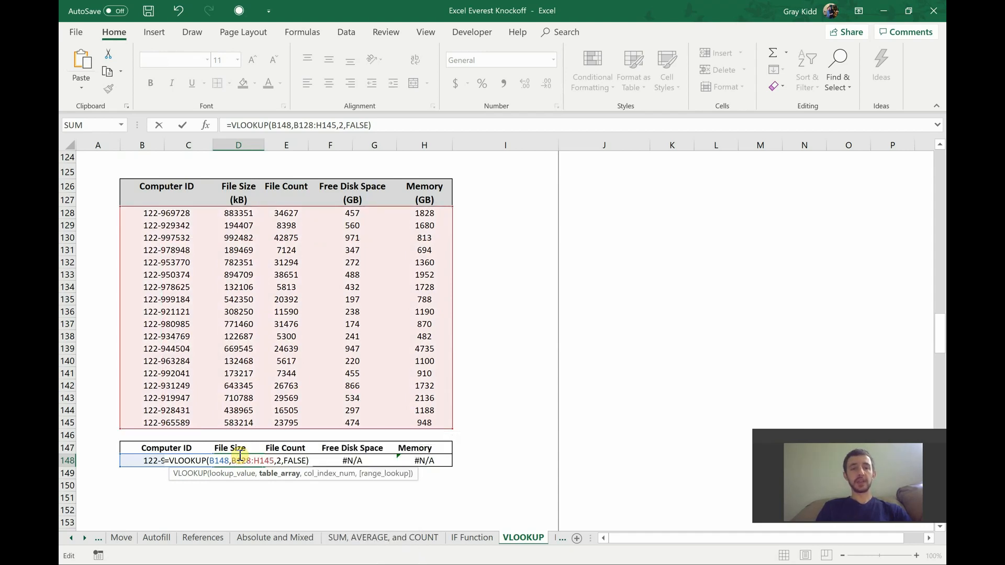
{"action": "key", "text": "Return"}
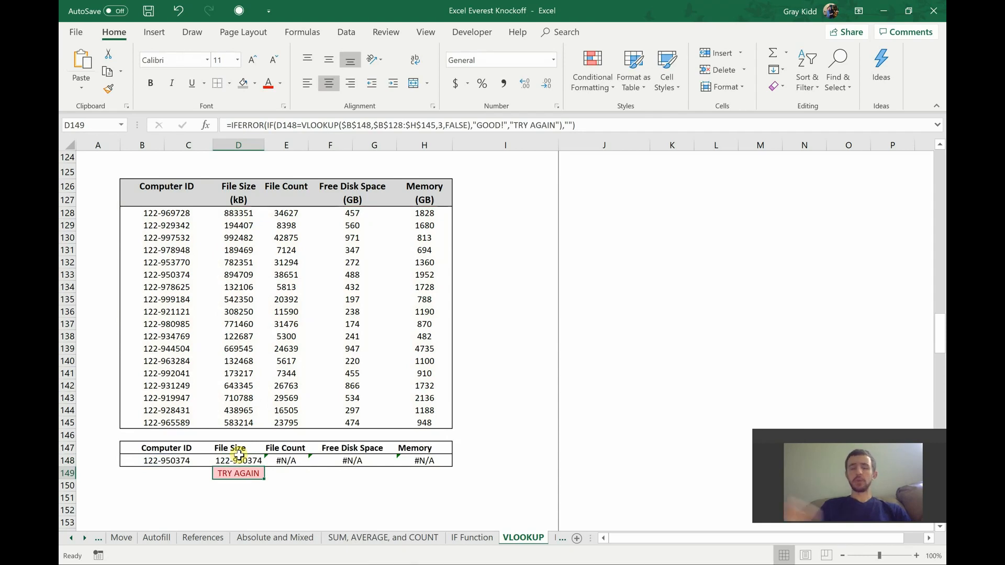
Try to fill the File Size formula from D148 across the row to H148
{"action": "scroll", "coordinate": [238, 455], "scroll_direction": "down", "scroll_amount": 2}
{"action": "left_click", "coordinate": [167, 452]}
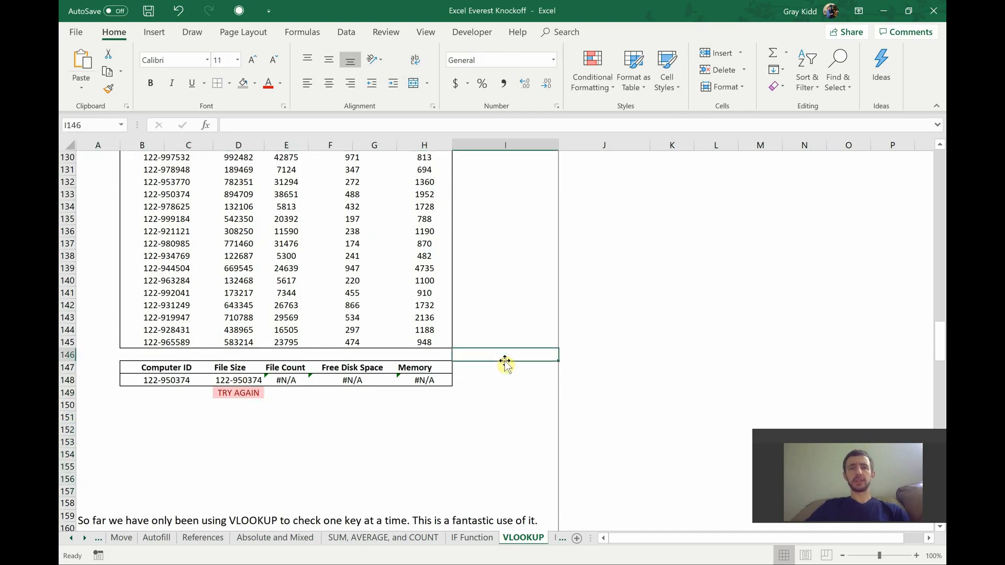
{"action": "left_click", "coordinate": [243, 380]}
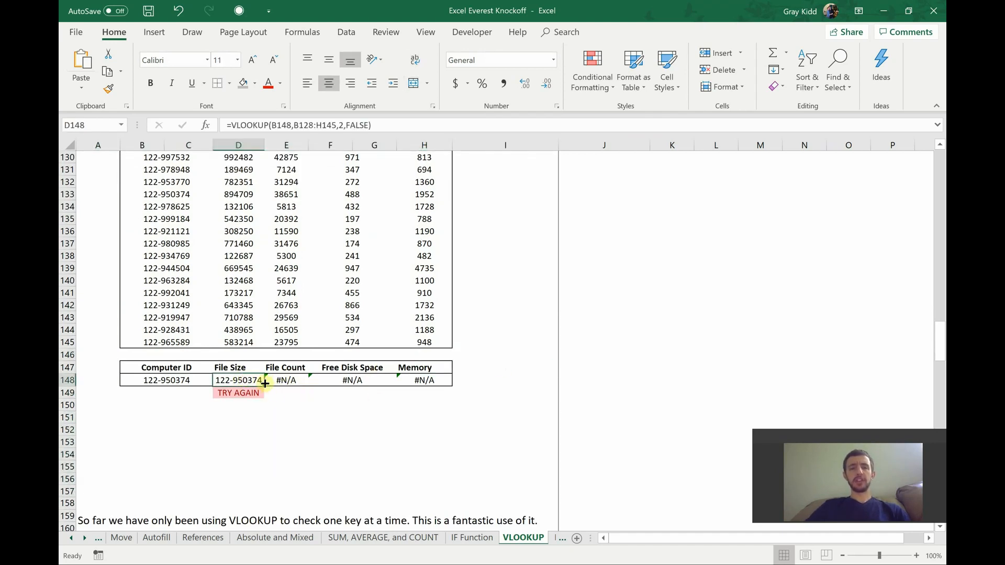
{"action": "left_click_drag", "start_coordinate": [264, 385], "coordinate": [433, 391]}
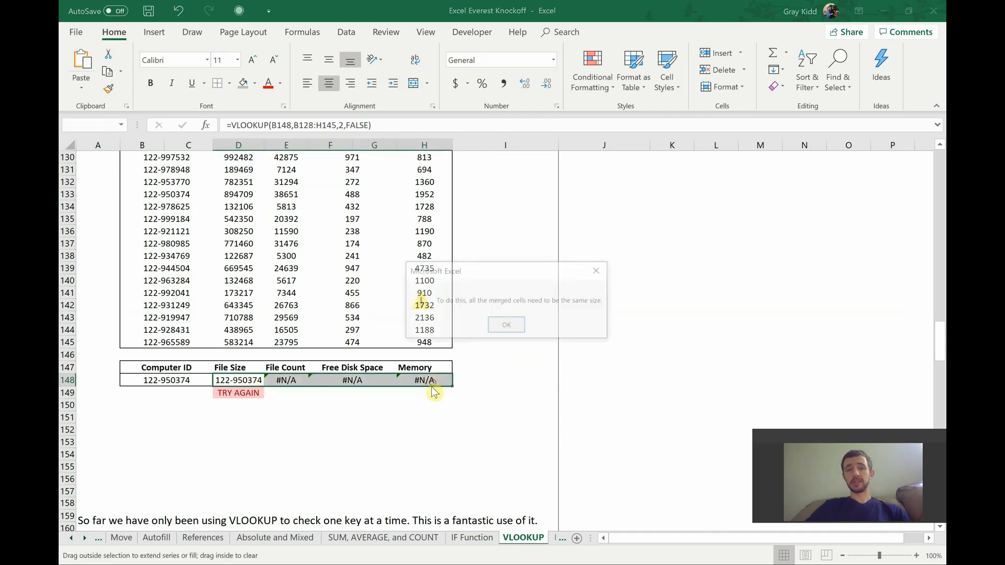
{"action": "left_click", "coordinate": [506, 328]}
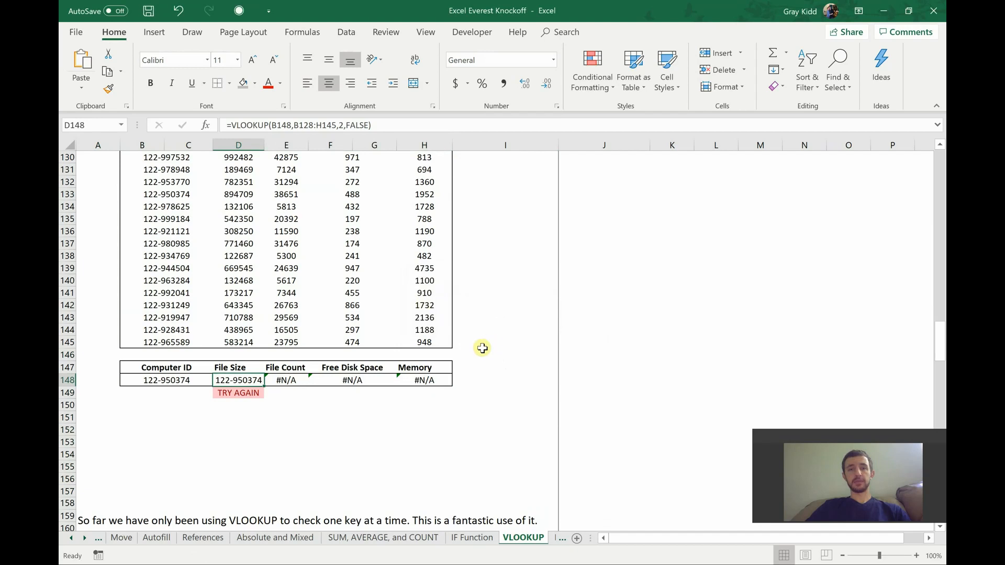
Change the lookup range in the File Count VLOOKUP formula in E148 to B128:H145
{"action": "left_click", "coordinate": [295, 380]}
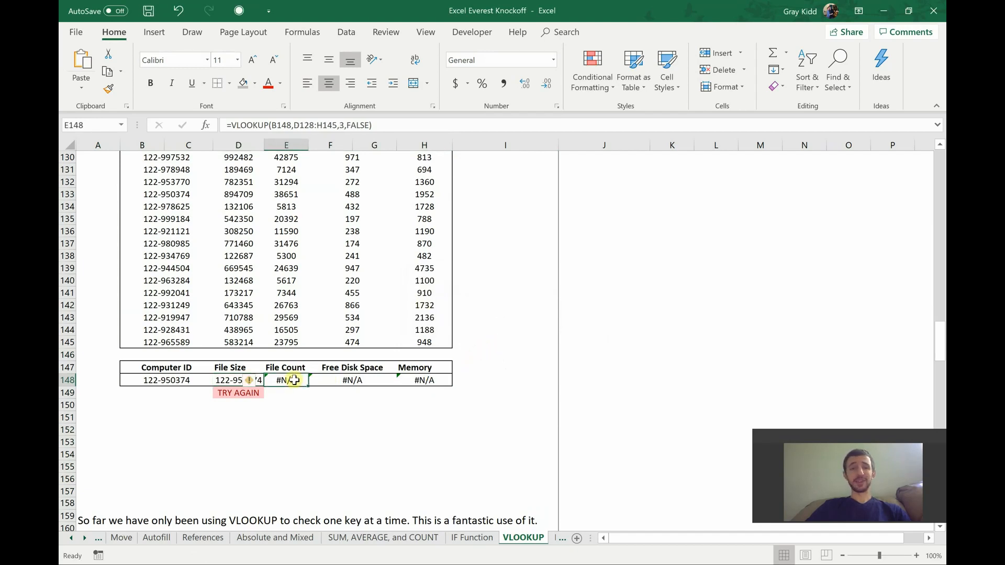
{"action": "left_click", "coordinate": [302, 127]}
{"action": "key", "text": "BackSpace"}
{"action": "type", "text": "B"}
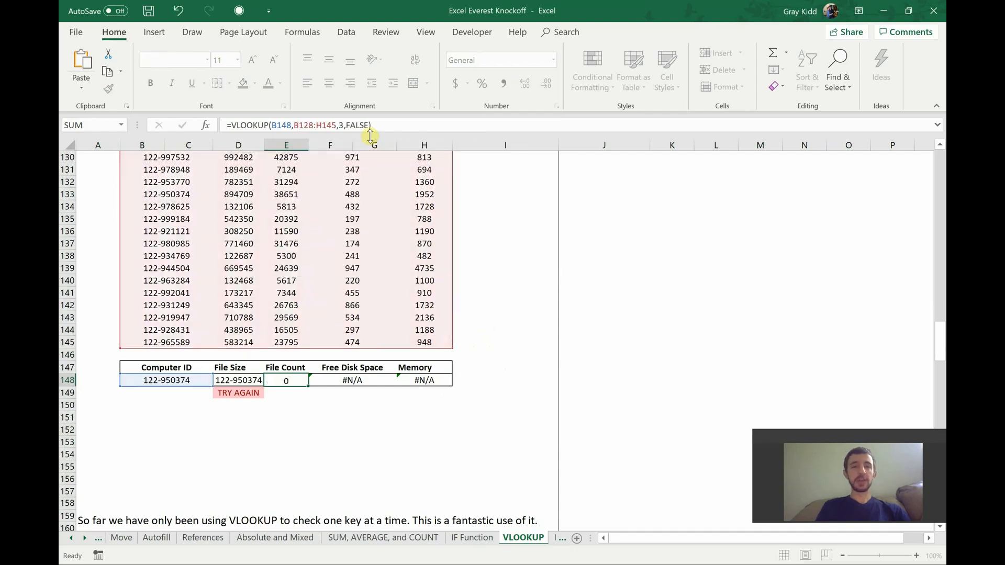
{"action": "key", "text": "Return"}
Change the lookup range in the Free Disk Space VLOOKUP formula in F148 to B128:H145
{"action": "left_click", "coordinate": [357, 378]}
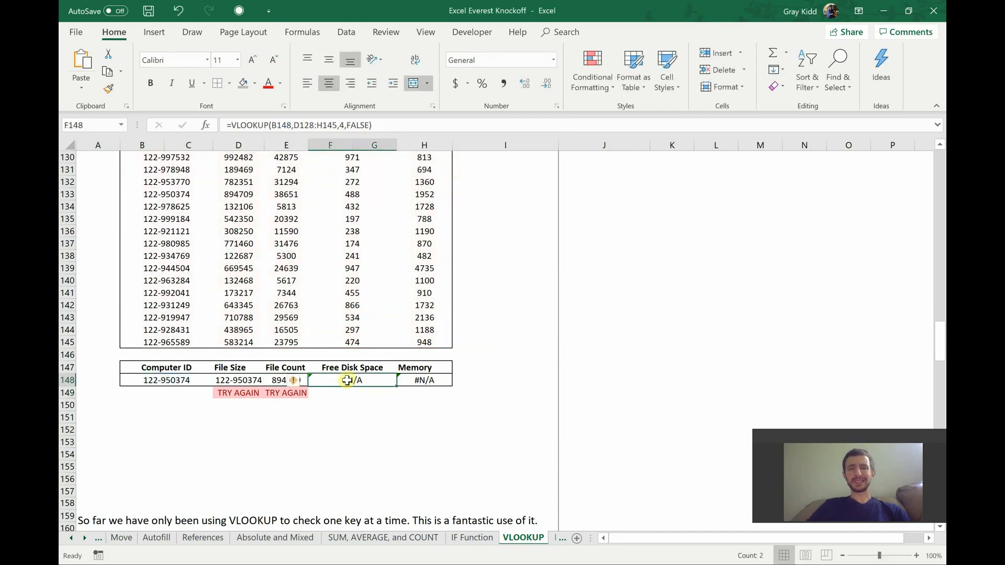
{"action": "left_click", "coordinate": [301, 125]}
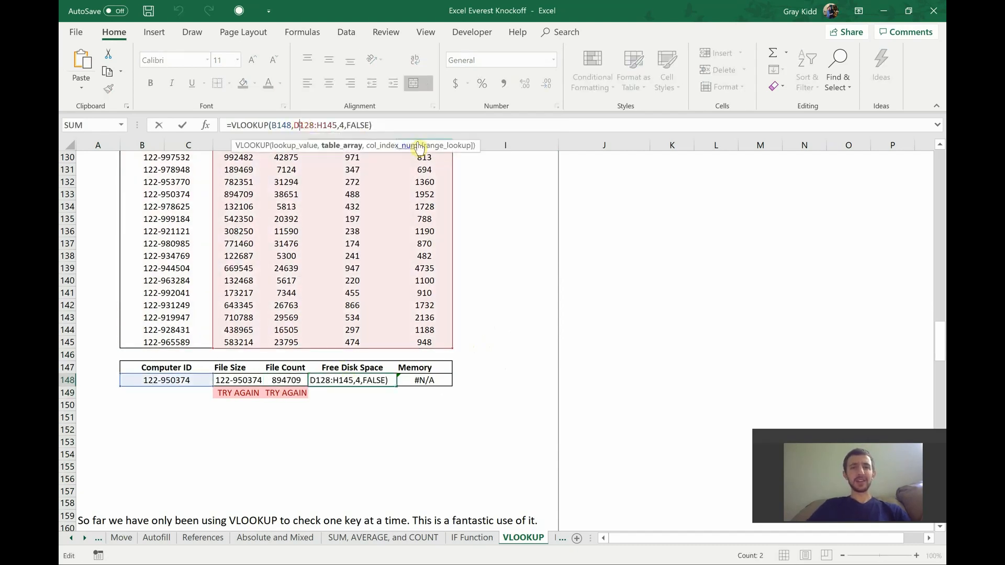
{"action": "key", "text": "BackSpace"}
{"action": "type", "text": "B"}
{"action": "key", "text": "Return"}
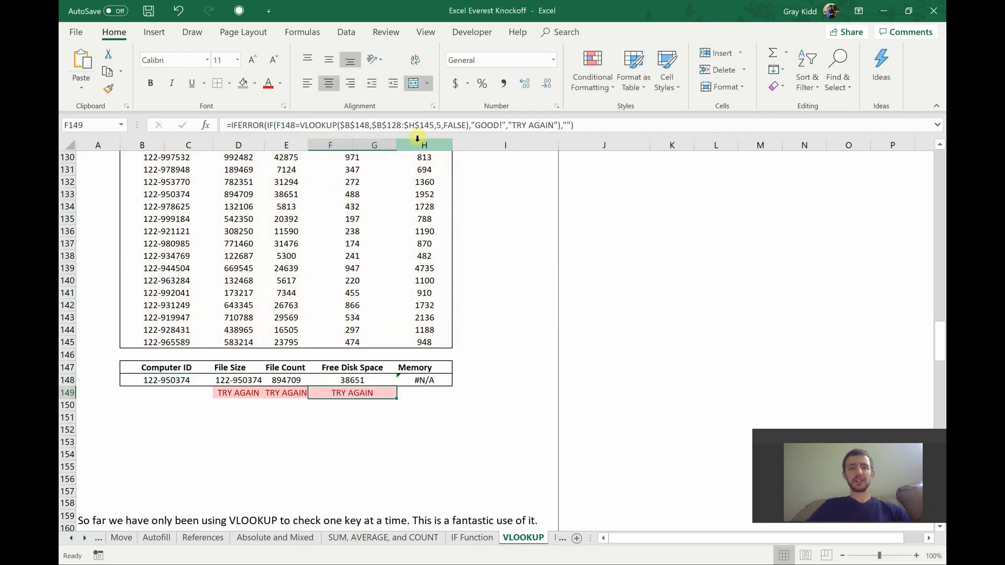
Change the lookup range in the Memory VLOOKUP formula in H148 to B128:H145
{"action": "left_click", "coordinate": [424, 380]}
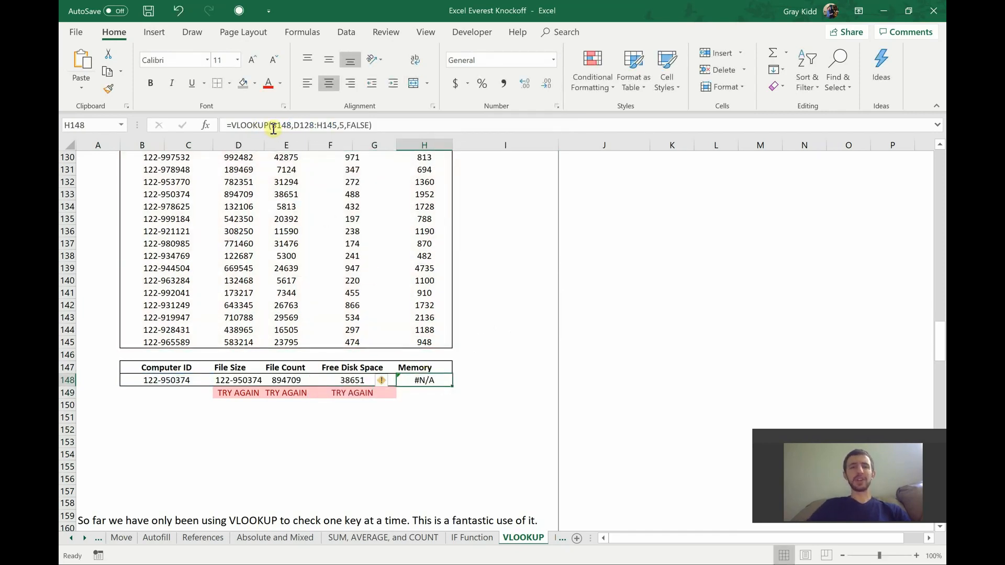
{"action": "left_click", "coordinate": [296, 126]}
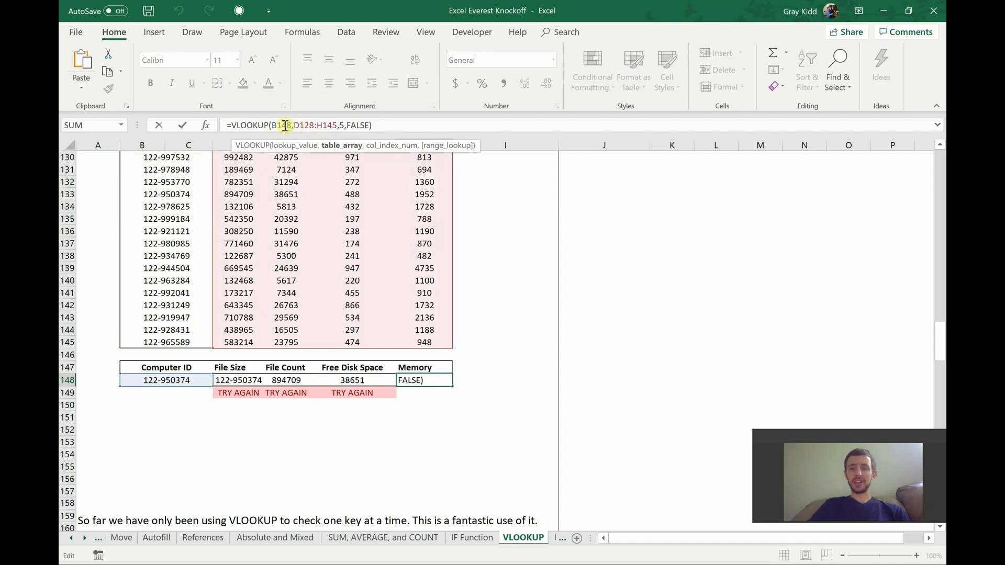
{"action": "key", "text": "Delete"}
{"action": "type", "text": "B"}
{"action": "key", "text": "Return"}
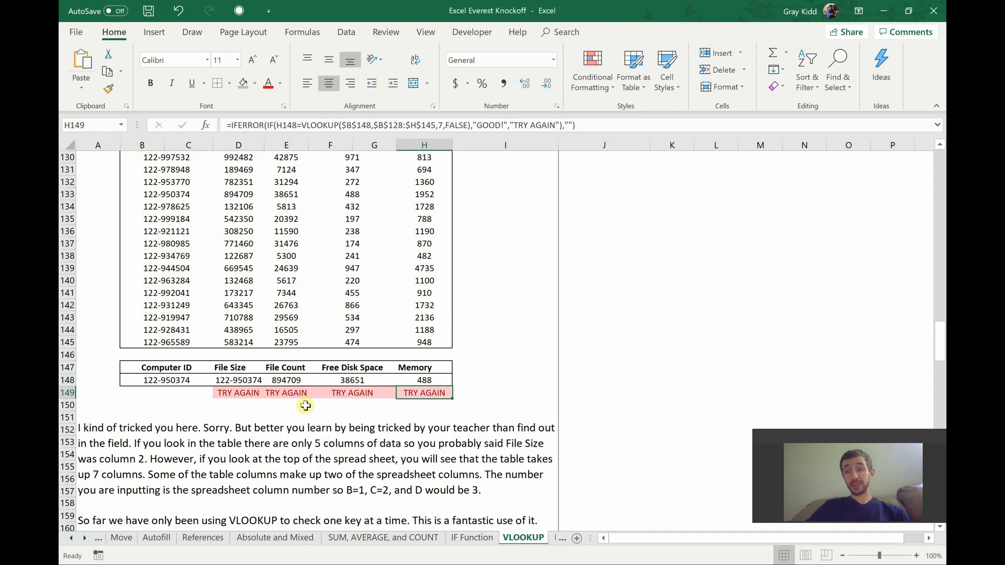
Compare the column index in the File Size formula in D148 with the column numbers above the table
{"action": "left_click", "coordinate": [238, 380]}
{"action": "scroll", "coordinate": [238, 380], "scroll_direction": "up", "scroll_amount": 2}
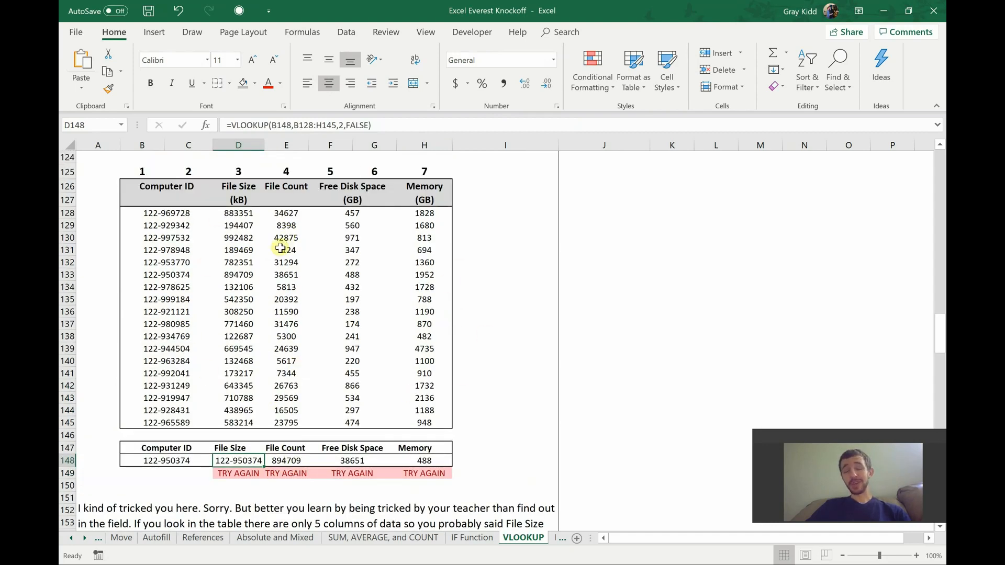
{"action": "left_click", "coordinate": [343, 128]}
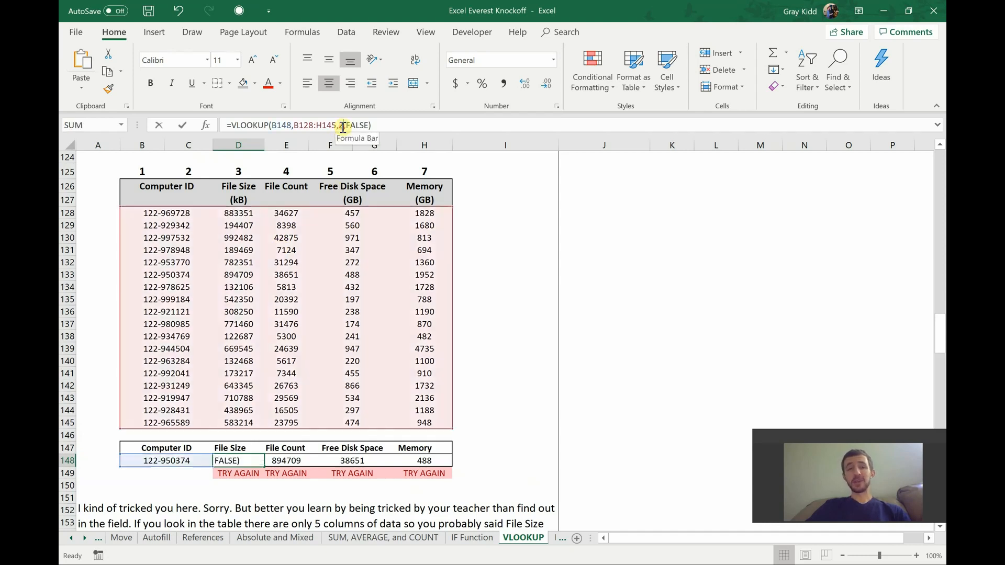
{"action": "type", "text": "2,"}
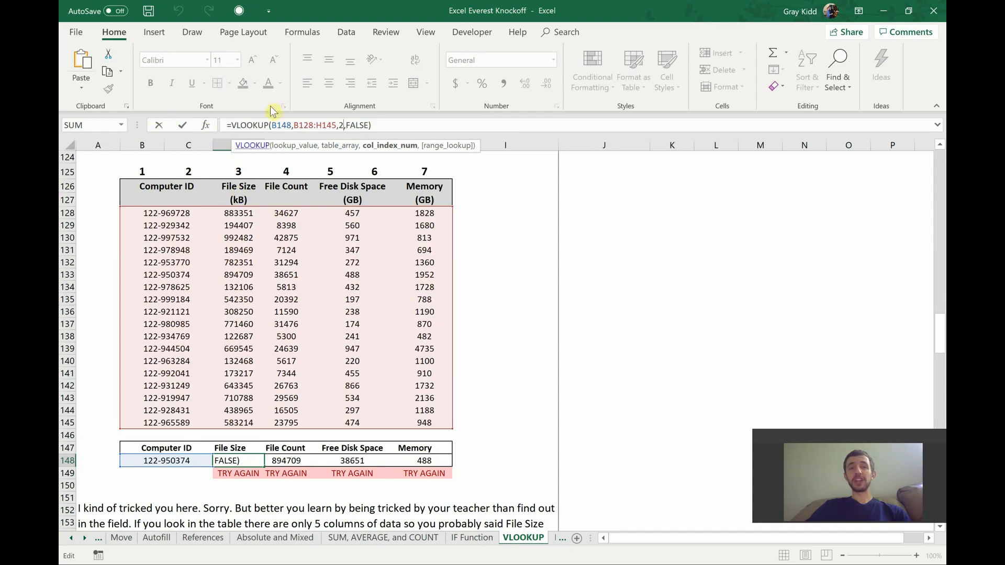
{"action": "left_click", "coordinate": [488, 238]}
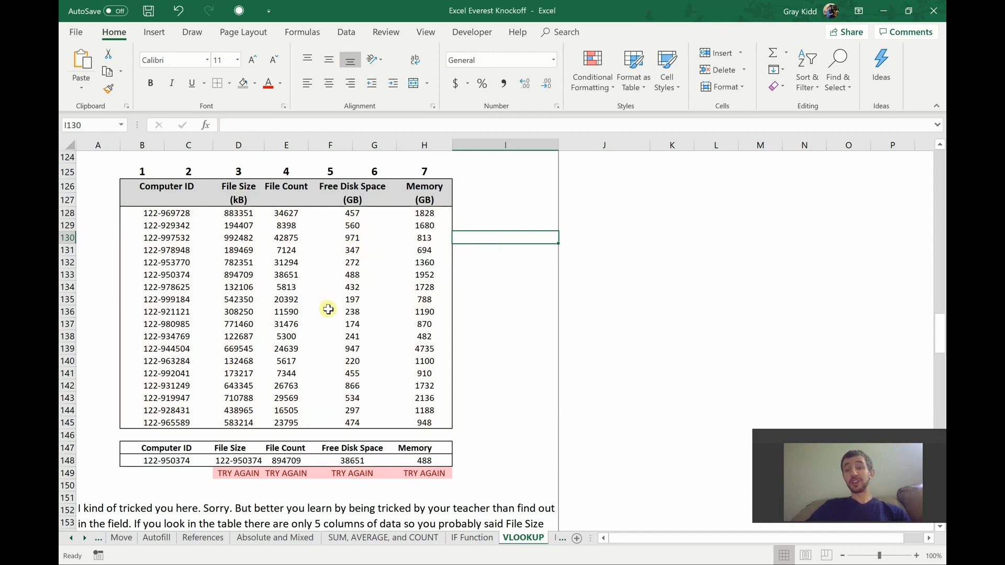
Set the column index of the File Size VLOOKUP formula in D148 to 3
{"action": "left_click", "coordinate": [237, 461]}
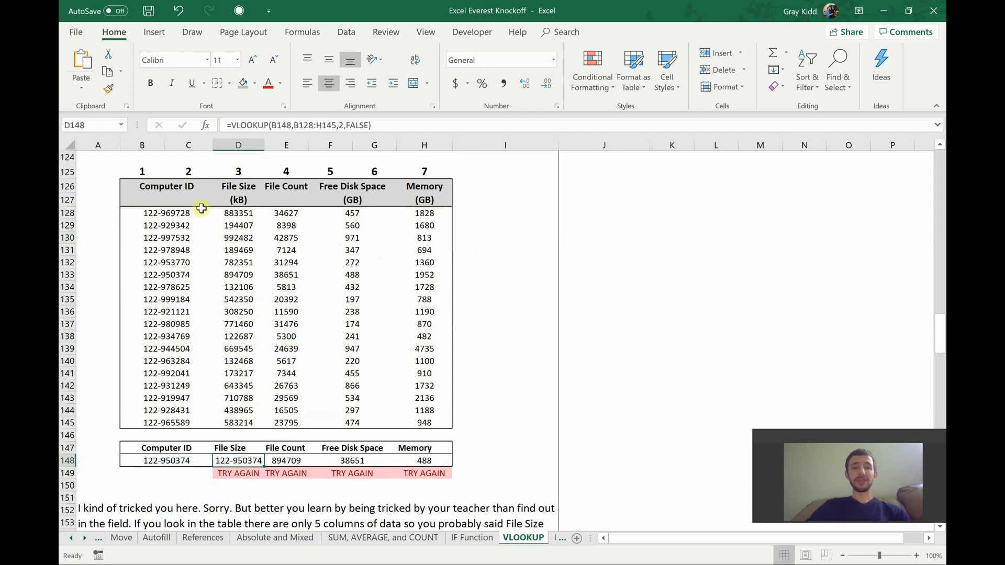
{"action": "left_click", "coordinate": [343, 125]}
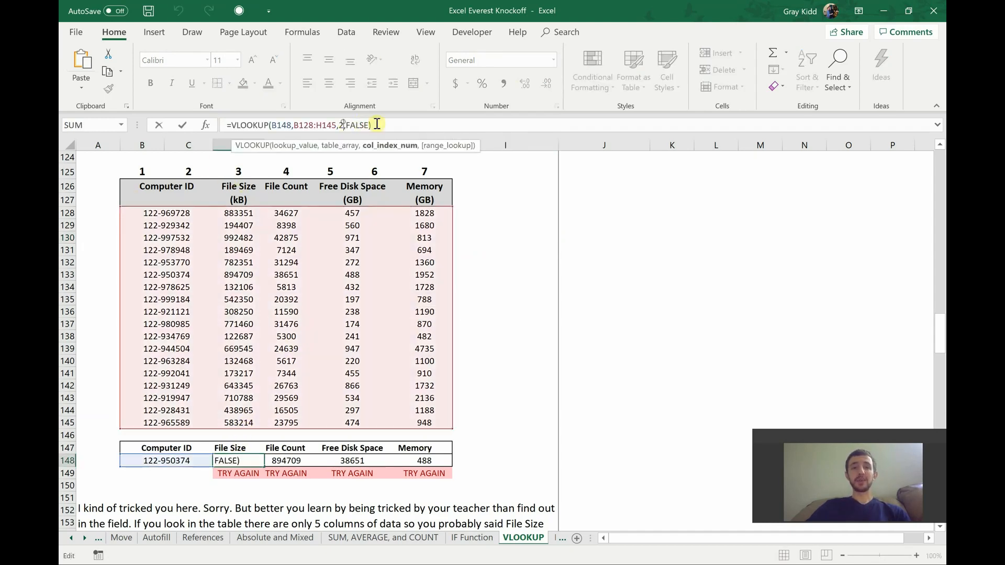
{"action": "key", "text": "BackSpace"}
{"action": "type", "text": "3"}
{"action": "key", "text": "Return"}
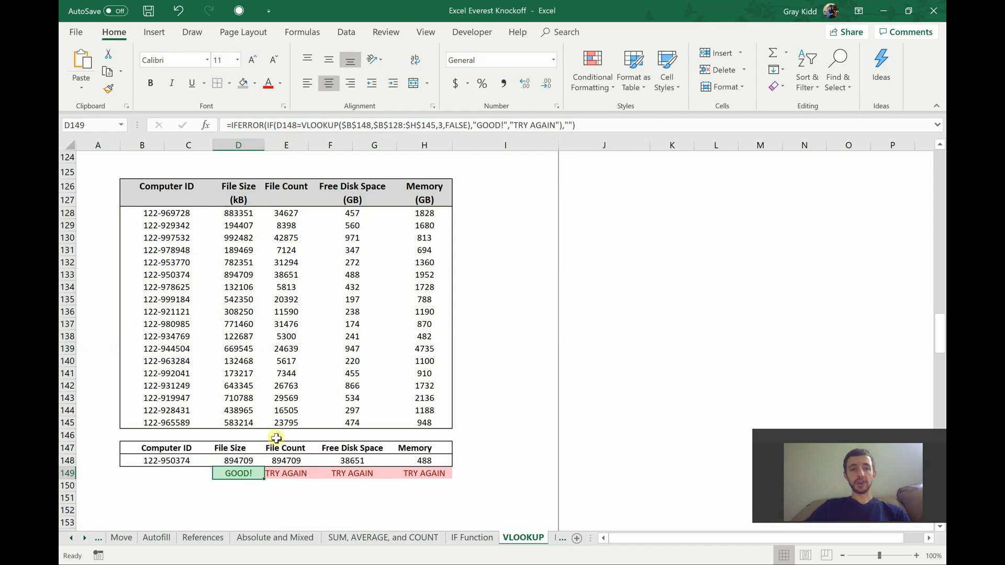
Set the column index of the File Count VLOOKUP formula in E148 to 4
{"action": "left_click", "coordinate": [283, 460]}
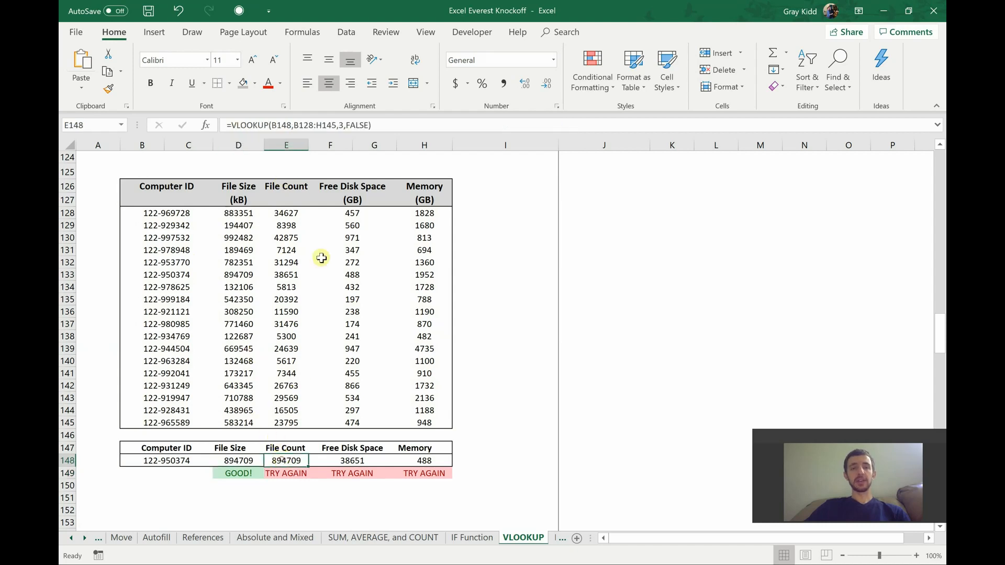
{"action": "left_click", "coordinate": [343, 127]}
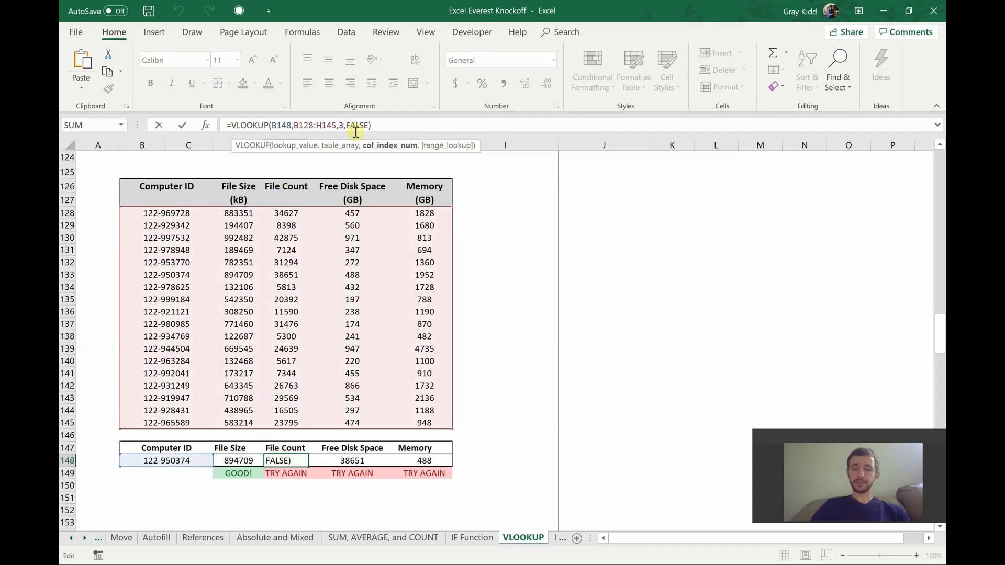
{"action": "key", "text": "BackSpace"}
{"action": "type", "text": "4"}
{"action": "key", "text": "Return"}
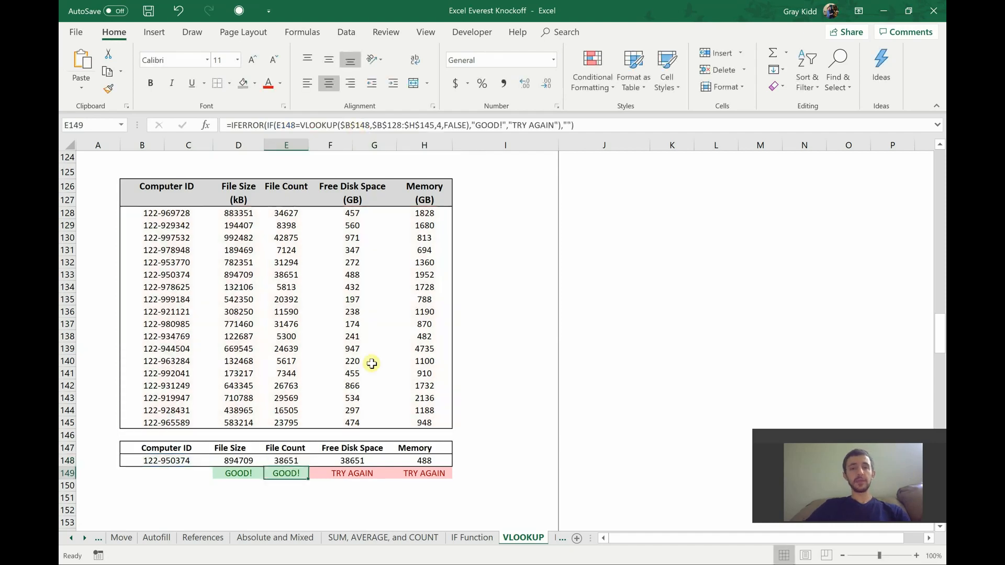
Set the column index of the Free Disk Space VLOOKUP formula in F148 to 5
{"action": "left_click", "coordinate": [338, 460]}
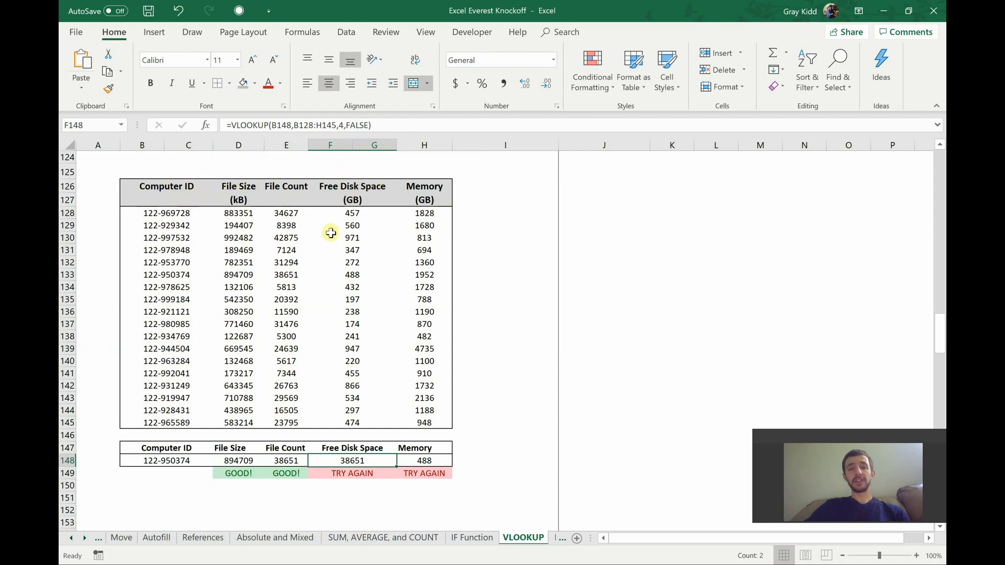
{"action": "left_click", "coordinate": [345, 128]}
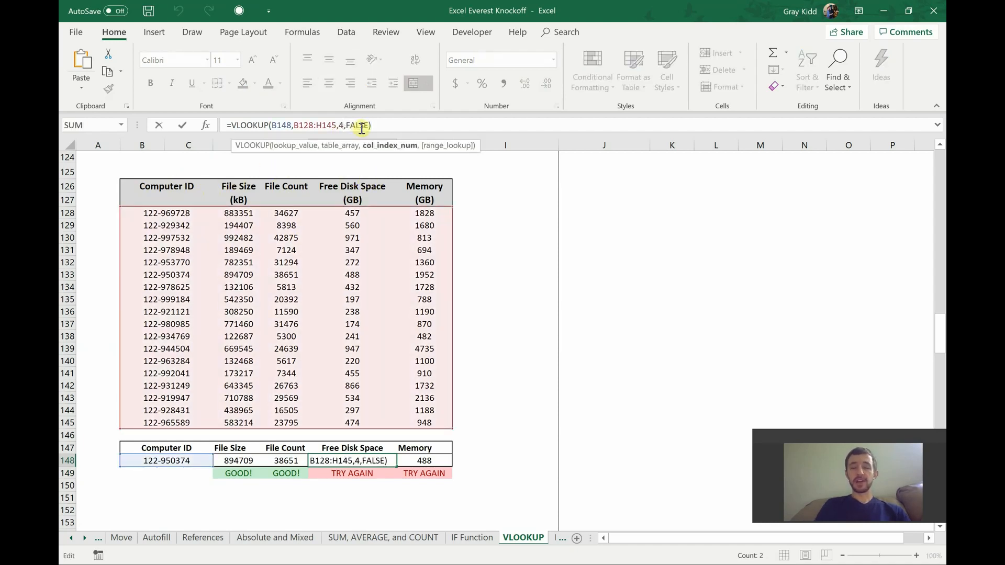
{"action": "key", "text": "BackSpace"}
{"action": "type", "text": "5"}
{"action": "key", "text": "Return"}
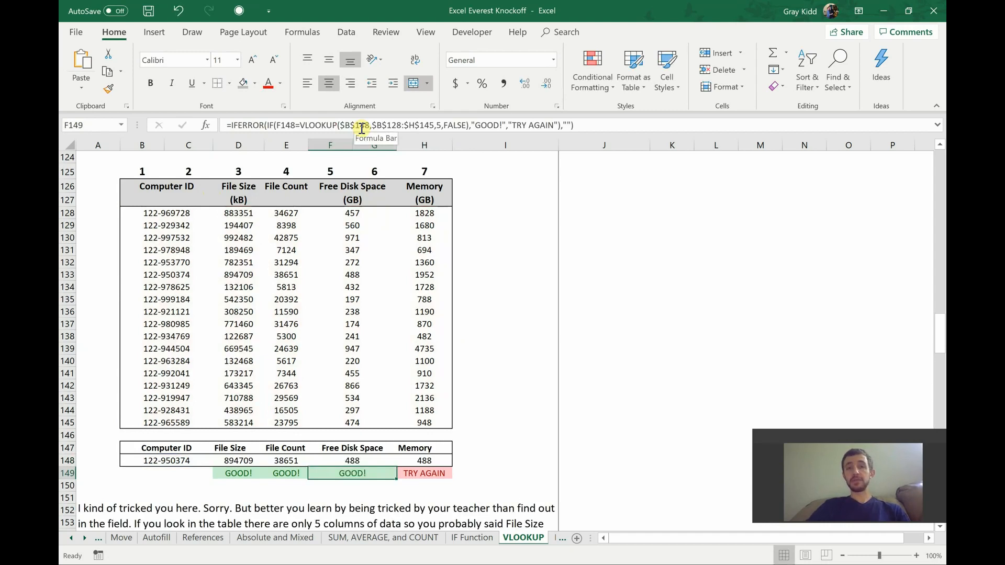
{"action": "left_click", "coordinate": [350, 462]}
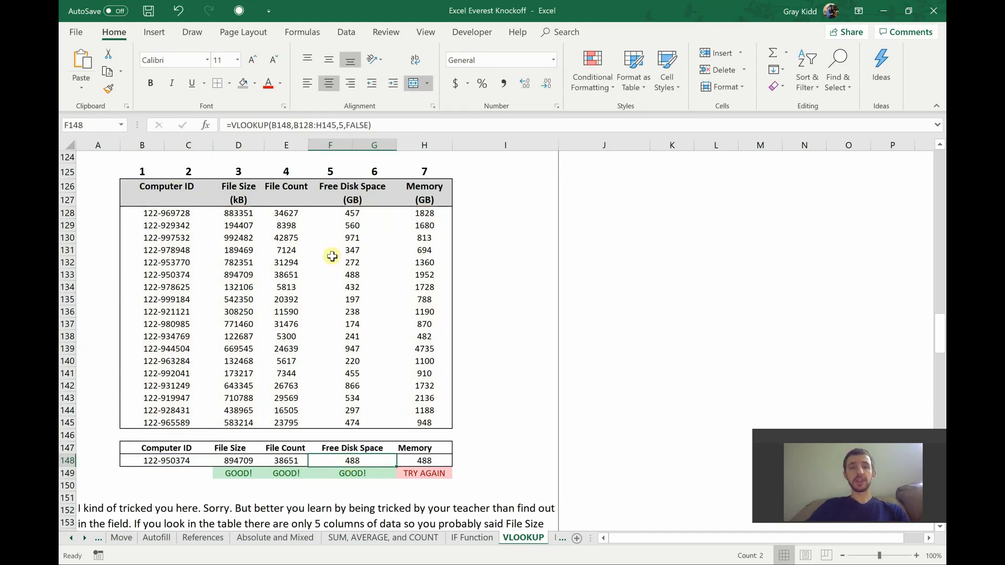
{"action": "left_click", "coordinate": [344, 125]}
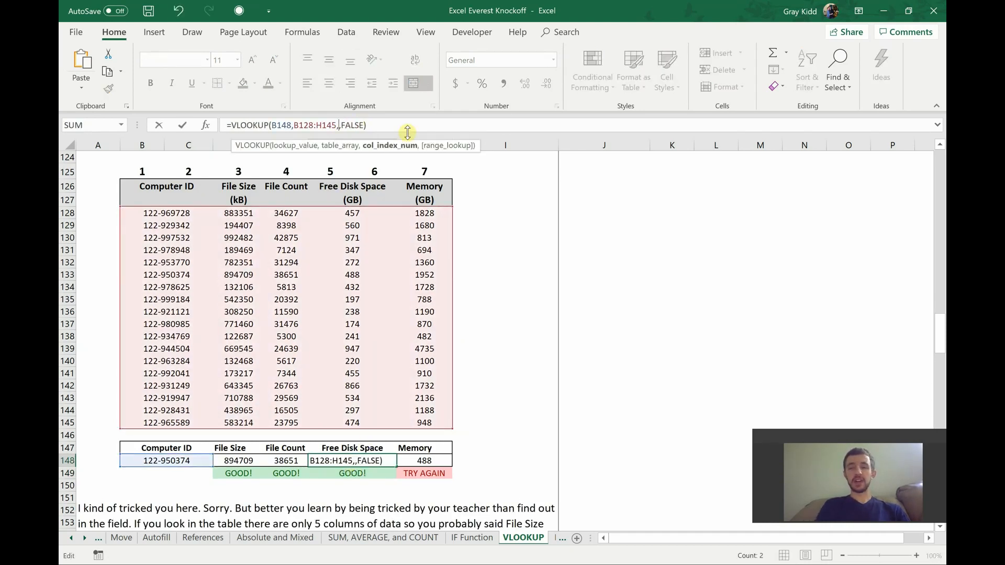
{"action": "key", "text": "Return"}
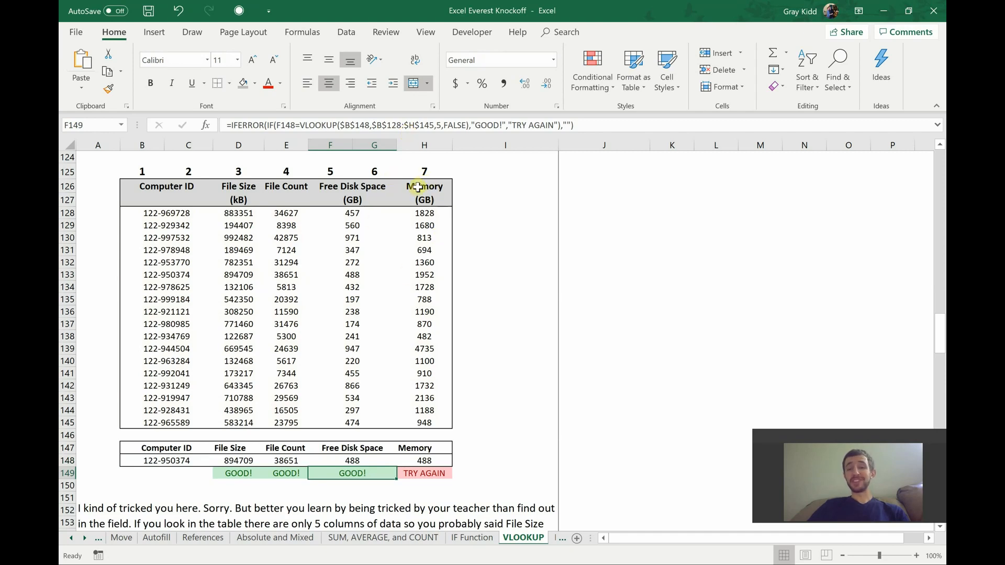
Set the column index of the Memory VLOOKUP formula in H148 to 7
{"action": "left_click", "coordinate": [424, 461]}
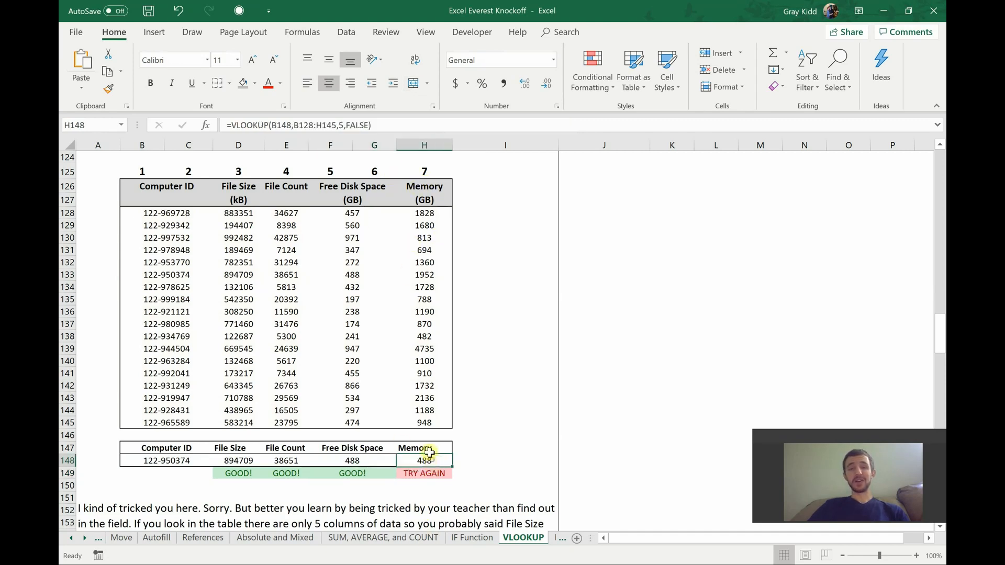
{"action": "left_click", "coordinate": [346, 128]}
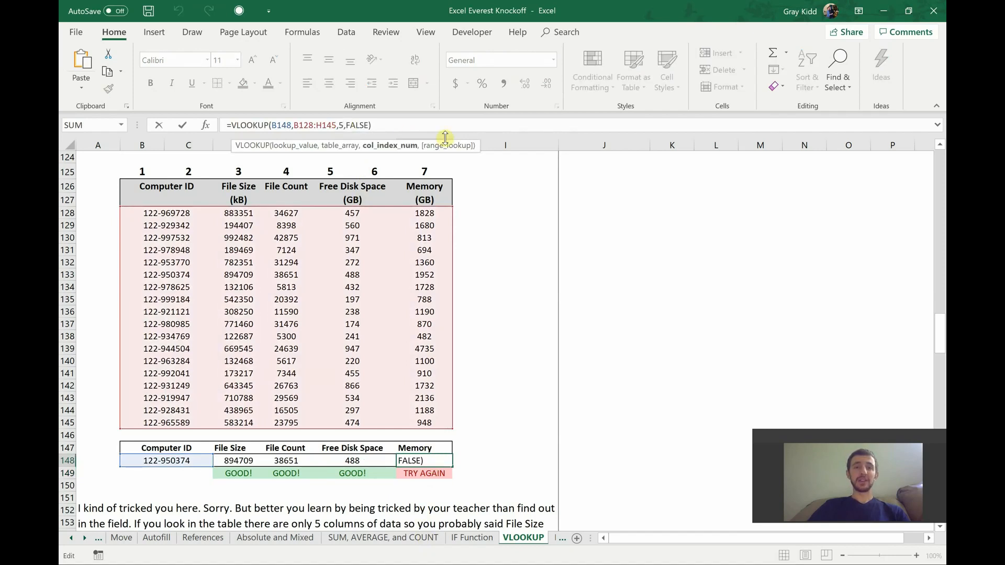
{"action": "key", "text": "BackSpace"}
{"action": "type", "text": "7"}
{"action": "key", "text": "Return"}
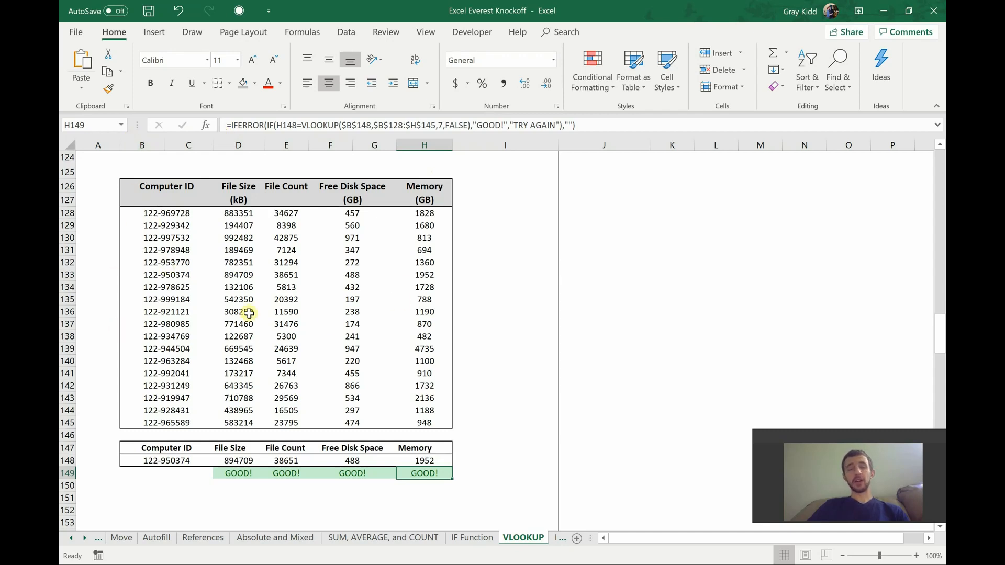
Undo the column index and lookup range changes made to the VLOOKUP formulas in row 148
{"action": "key", "text": "ctrl+z"}
{"action": "key", "text": "ctrl+z"}
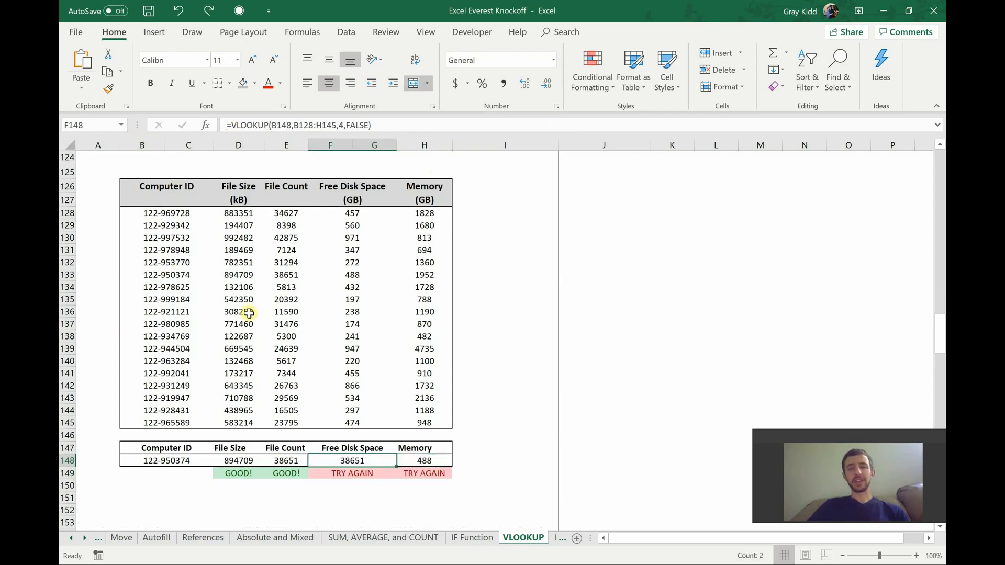
{"action": "key", "text": "ctrl+z"}
{"action": "key", "text": "ctrl+z"}
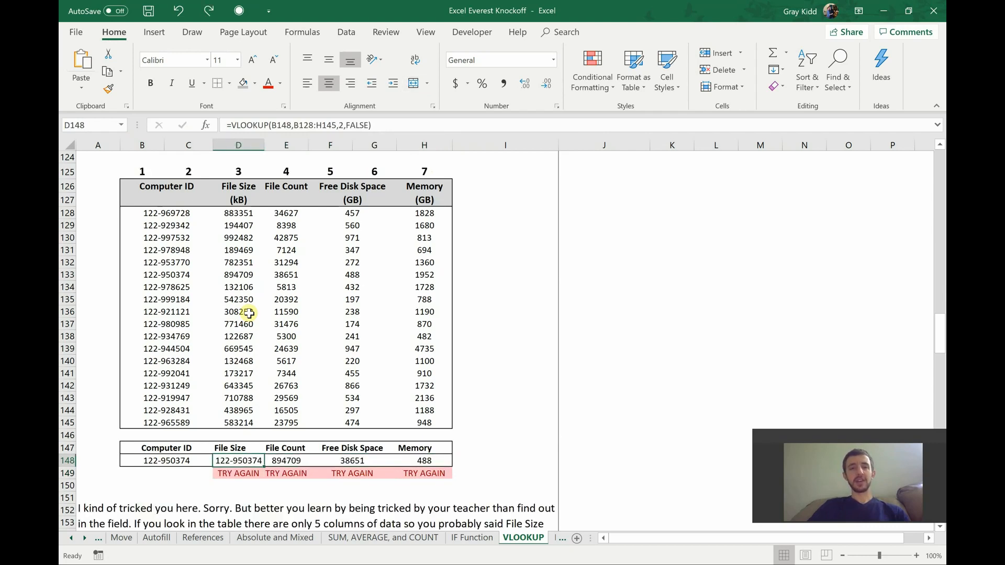
{"action": "key", "text": "ctrl+z"}
{"action": "key", "text": "ctrl+z"}
{"action": "key", "text": "ctrl+z"}
{"action": "key", "text": "ctrl+z"}
{"action": "key", "text": "ctrl+z"}
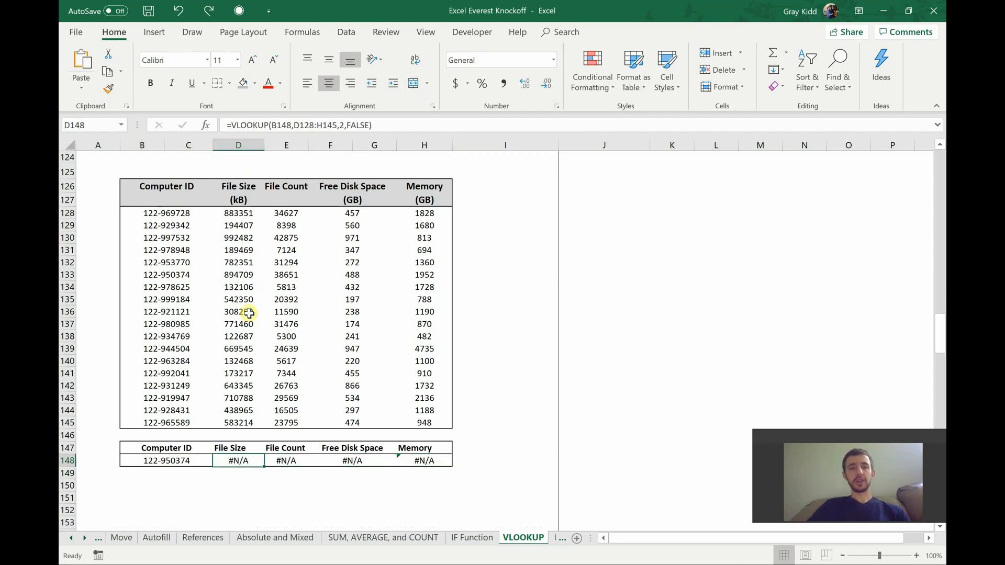
{"action": "left_click", "coordinate": [506, 398]}
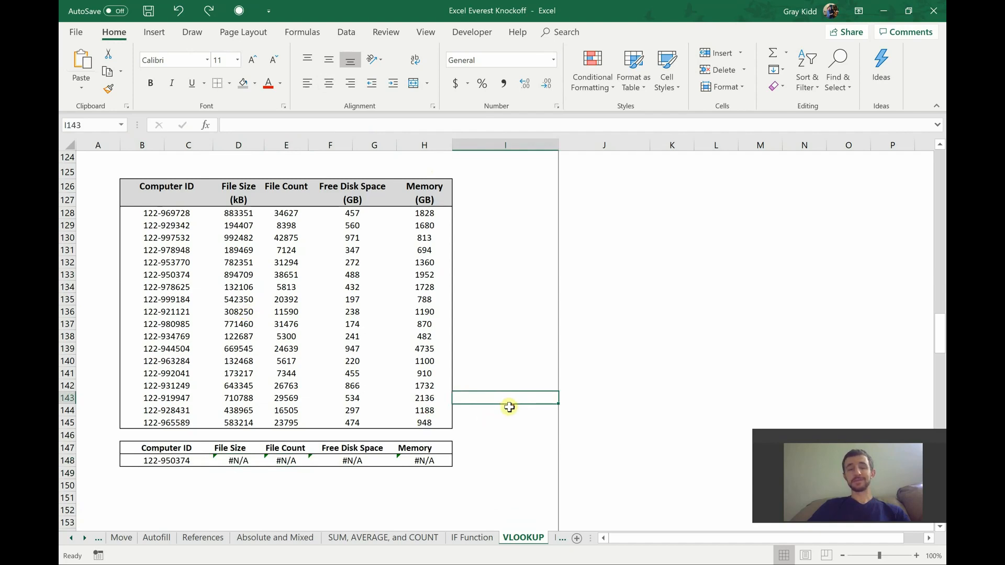
In Example 5, enter =VLOOKUP(D173,H173:J191,3,FALSE) in the first Income cell, E173, to look up the average income by zipcode
{"action": "scroll", "coordinate": [512, 404], "scroll_direction": "down", "scroll_amount": 5}
{"action": "scroll", "coordinate": [512, 404], "scroll_direction": "down", "scroll_amount": 6}
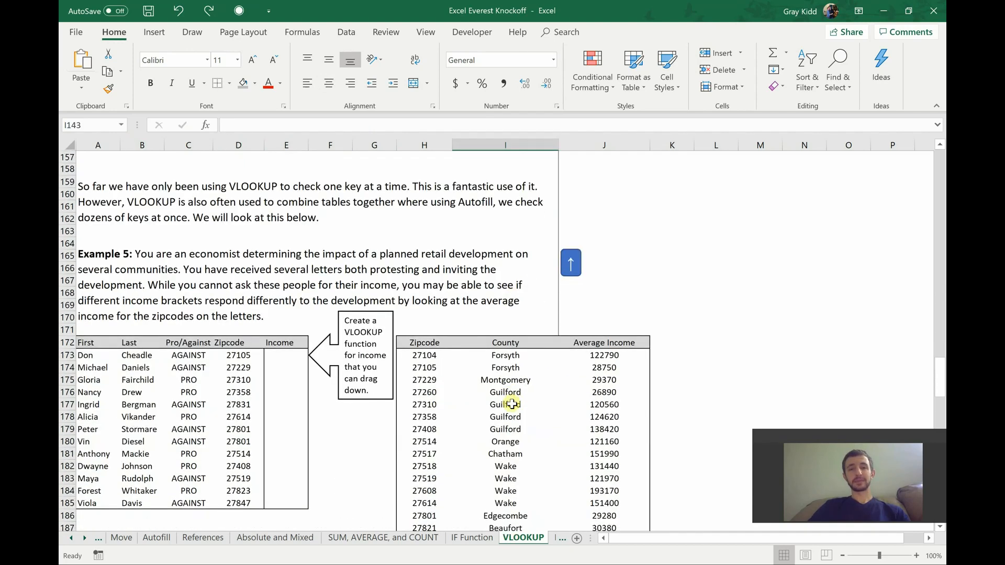
{"action": "scroll", "coordinate": [511, 404], "scroll_direction": "down", "scroll_amount": 2}
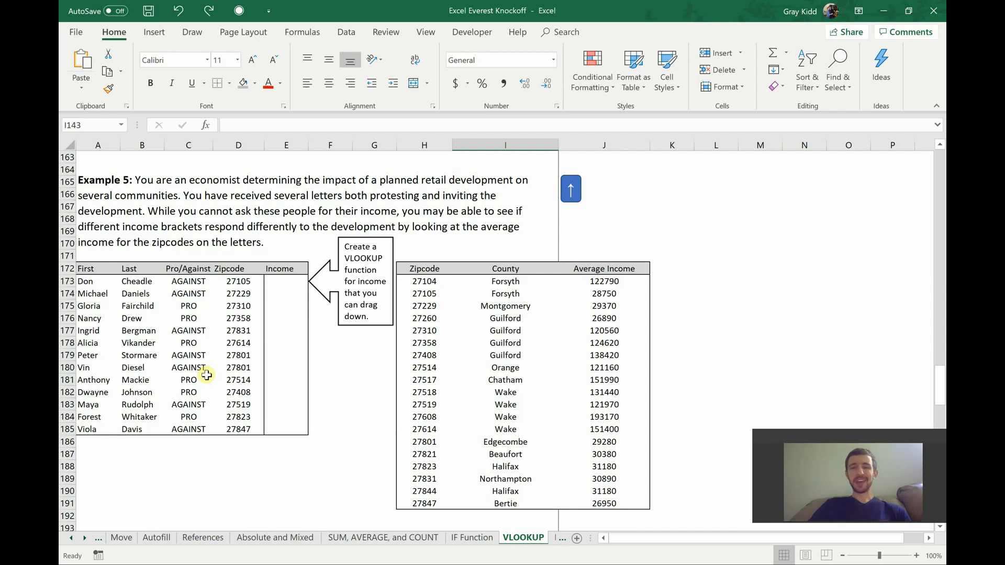
{"action": "left_click", "coordinate": [286, 281]}
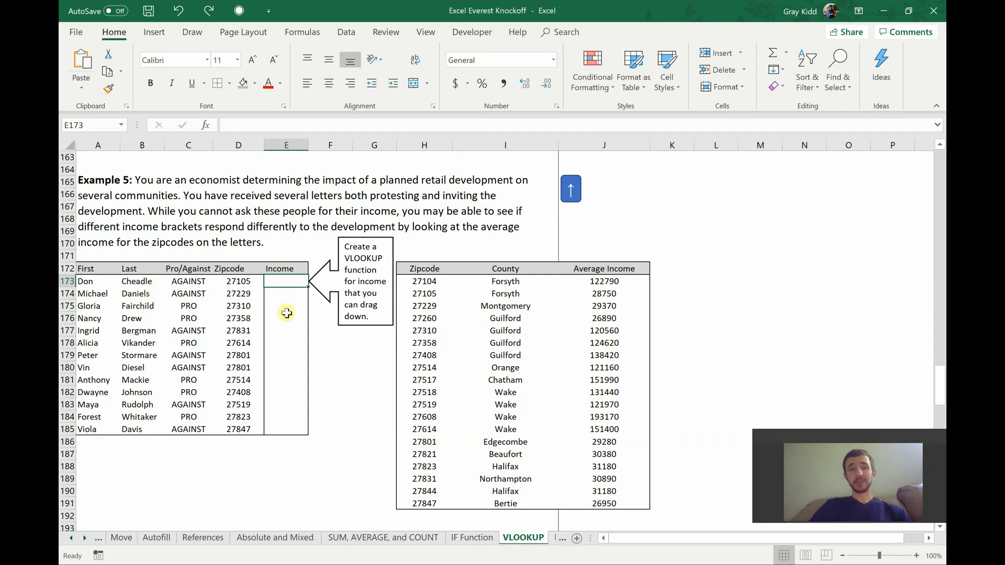
{"action": "type", "text": "="}
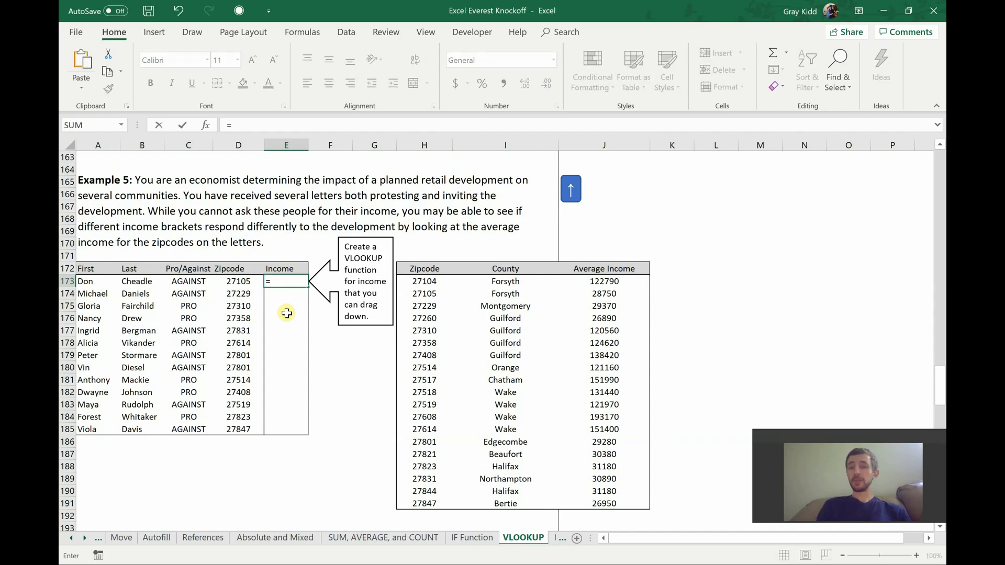
{"action": "type", "text": "VLOOKUP"}
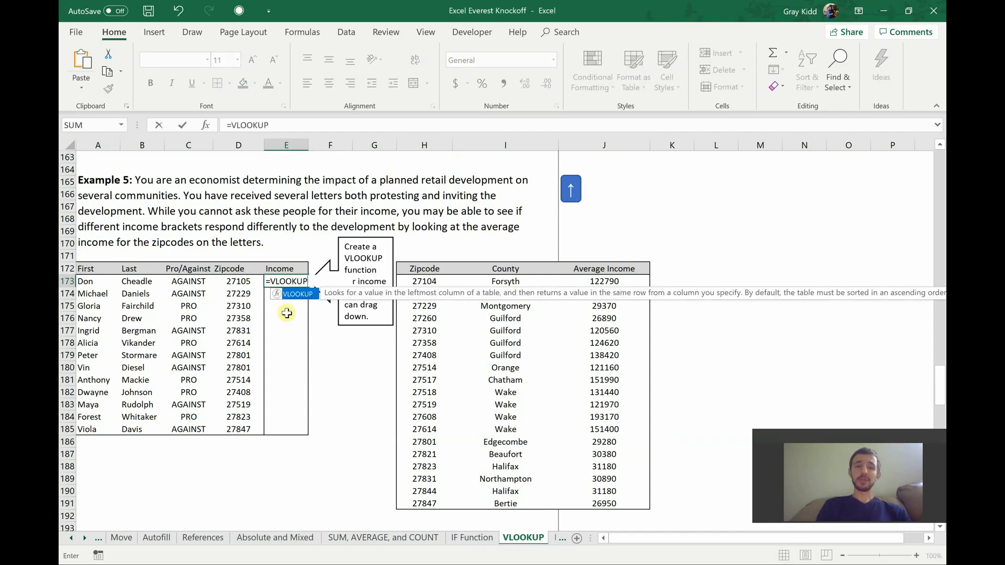
{"action": "type", "text": "("}
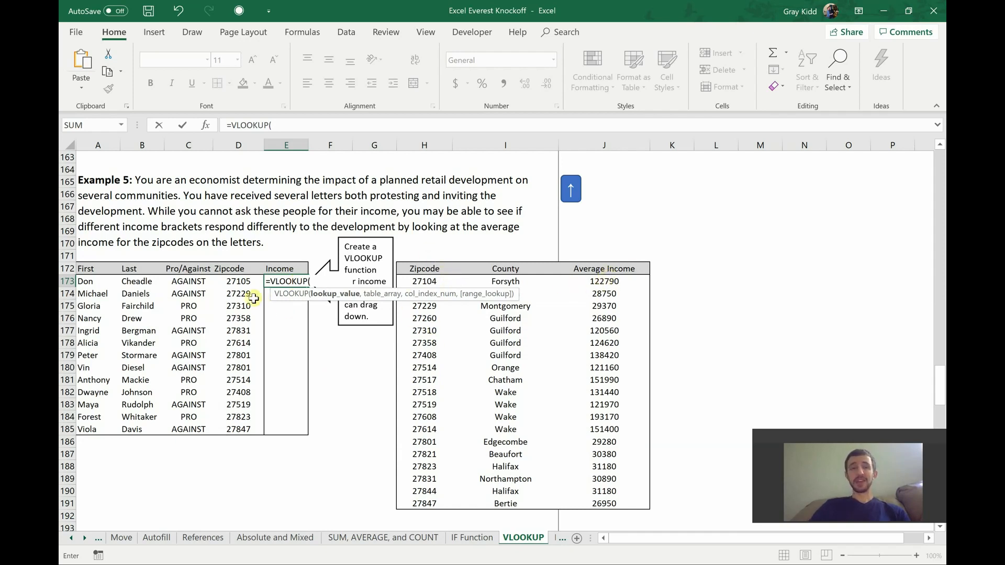
{"action": "left_click", "coordinate": [238, 282]}
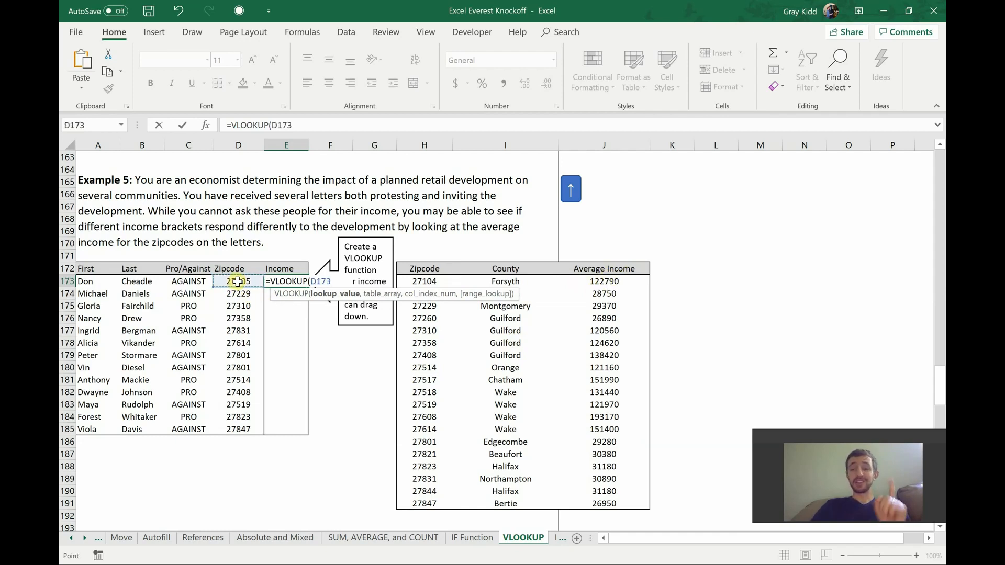
{"action": "type", "text": ","}
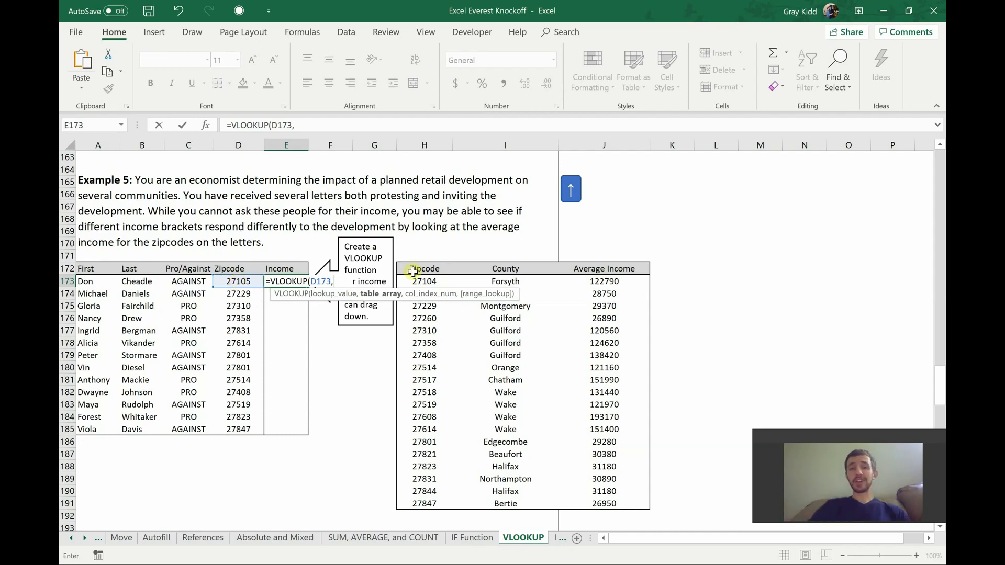
{"action": "left_click_drag", "start_coordinate": [422, 281], "coordinate": [633, 505]}
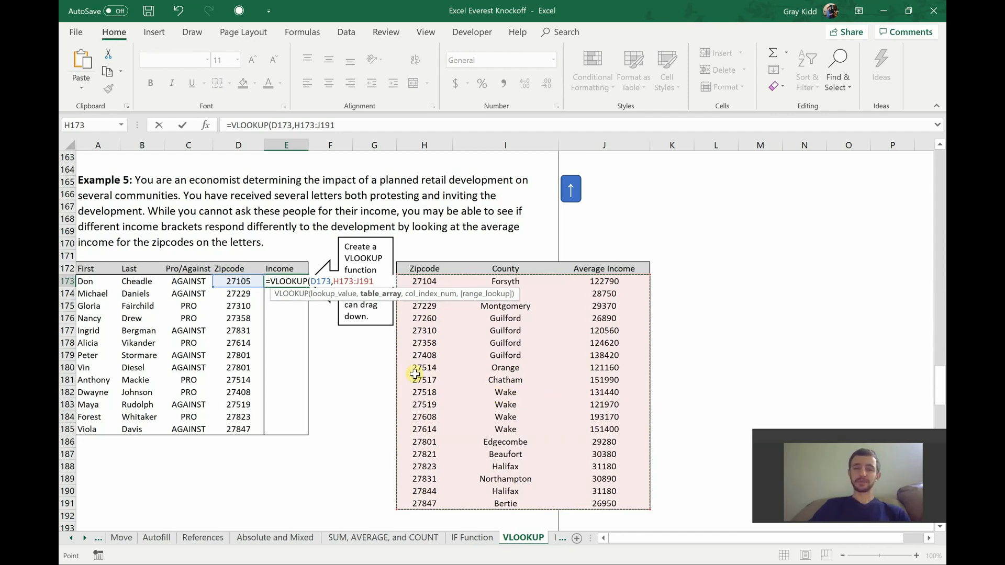
{"action": "type", "text": ","}
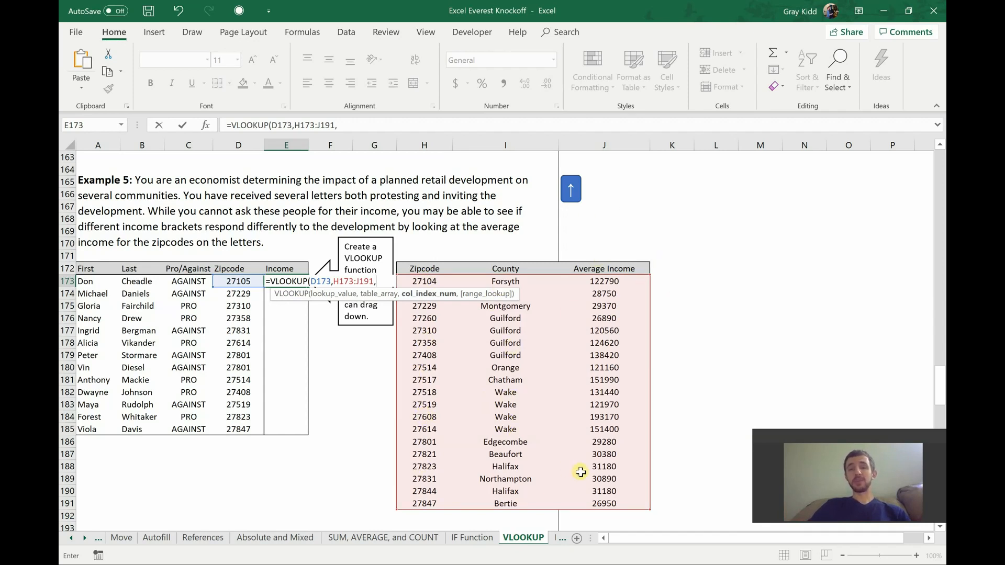
{"action": "type", "text": "3,"}
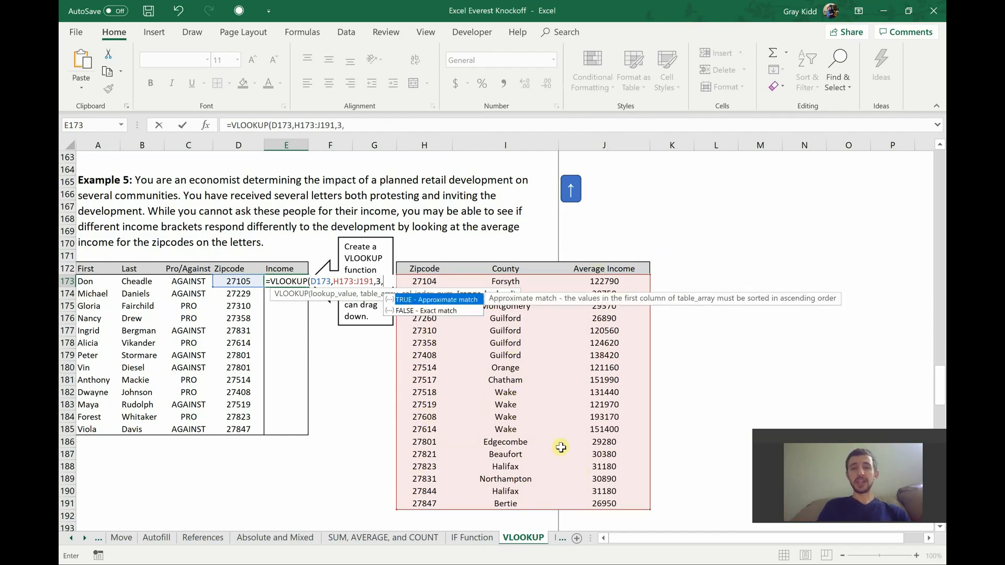
{"action": "type", "text": "FALSE"}
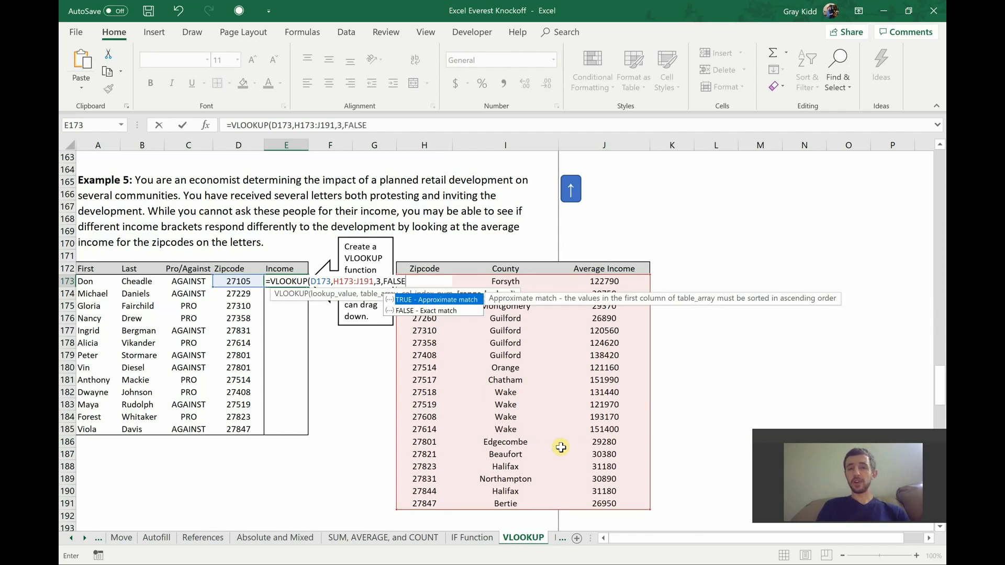
{"action": "key", "text": "Return"}
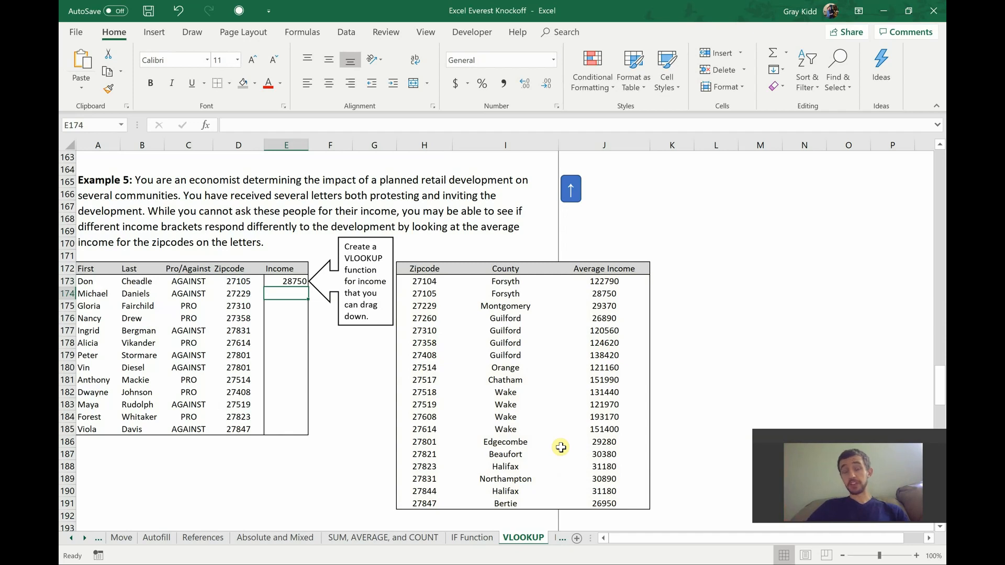
Fill the Income VLOOKUP formula from E173 down through E185
{"action": "left_click", "coordinate": [300, 283]}
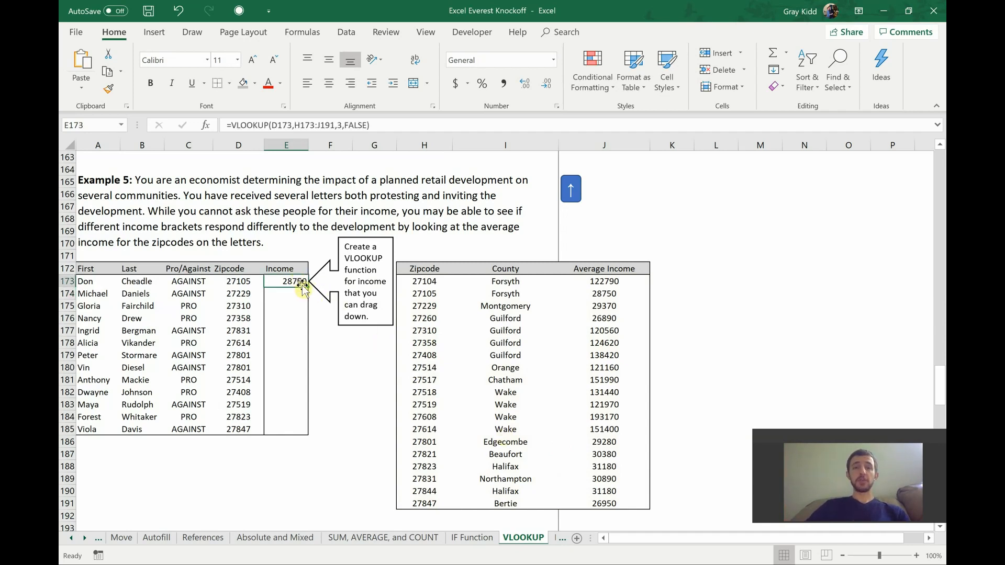
{"action": "left_click_drag", "start_coordinate": [305, 287], "coordinate": [313, 438]}
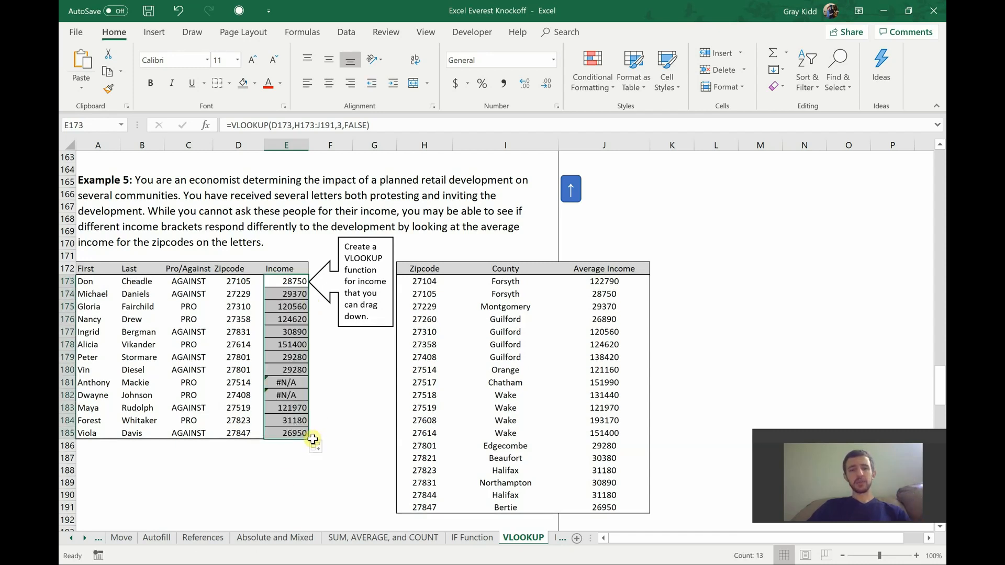
{"action": "left_click", "coordinate": [338, 408]}
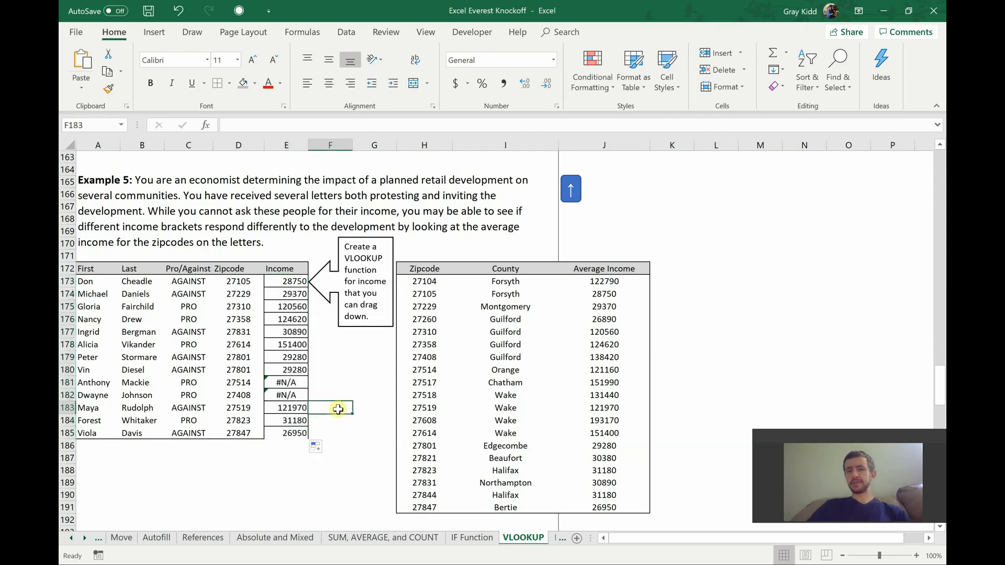
Inspect the feedback formula in A187 and the lookup ranges of the Income formulas in E181 and E182
{"action": "left_click", "coordinate": [285, 474]}
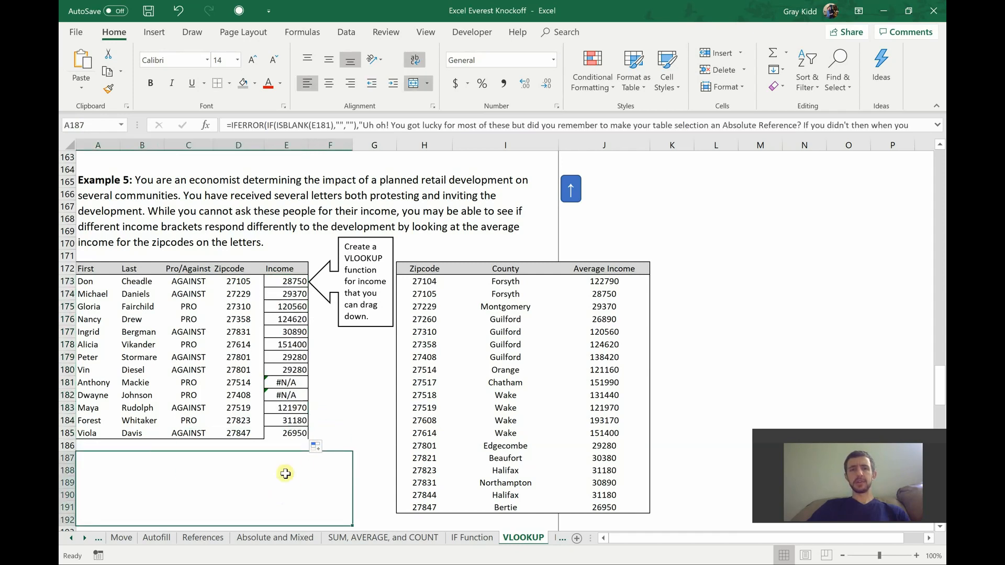
{"action": "left_click", "coordinate": [388, 474]}
{"action": "scroll", "coordinate": [388, 474], "scroll_direction": "down", "scroll_amount": 4}
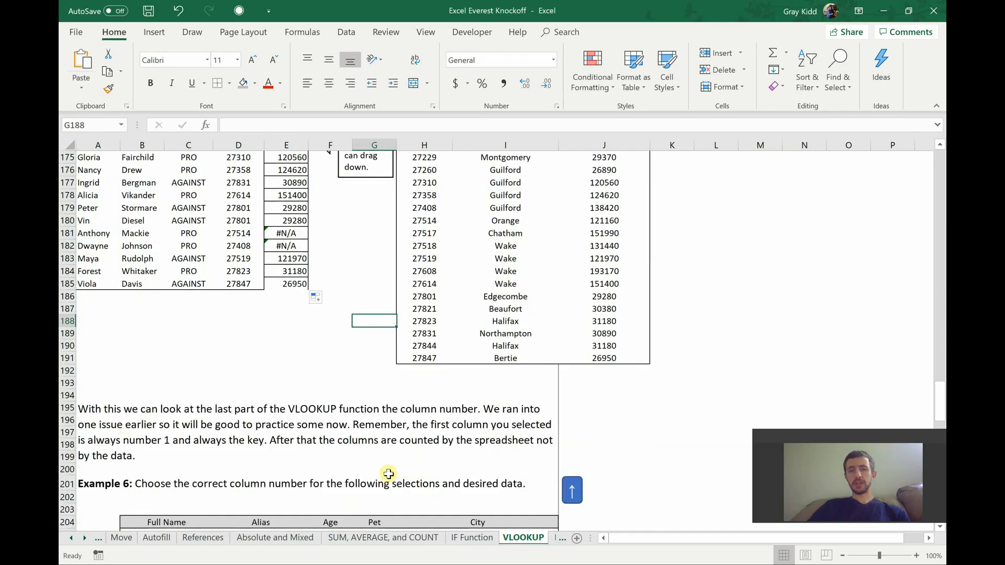
{"action": "scroll", "coordinate": [388, 474], "scroll_direction": "up", "scroll_amount": 2}
{"action": "left_click", "coordinate": [198, 414]}
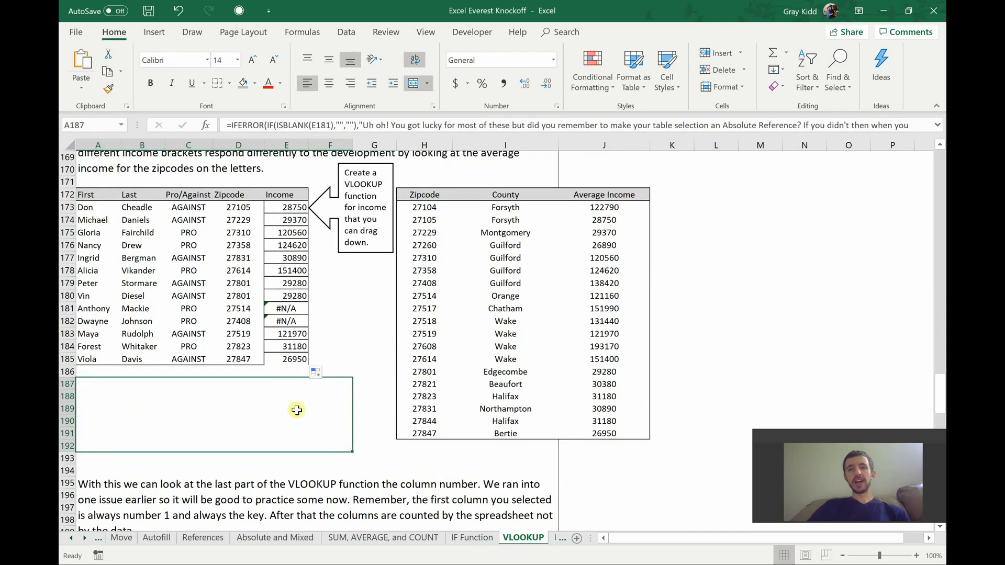
{"action": "left_click", "coordinate": [299, 310]}
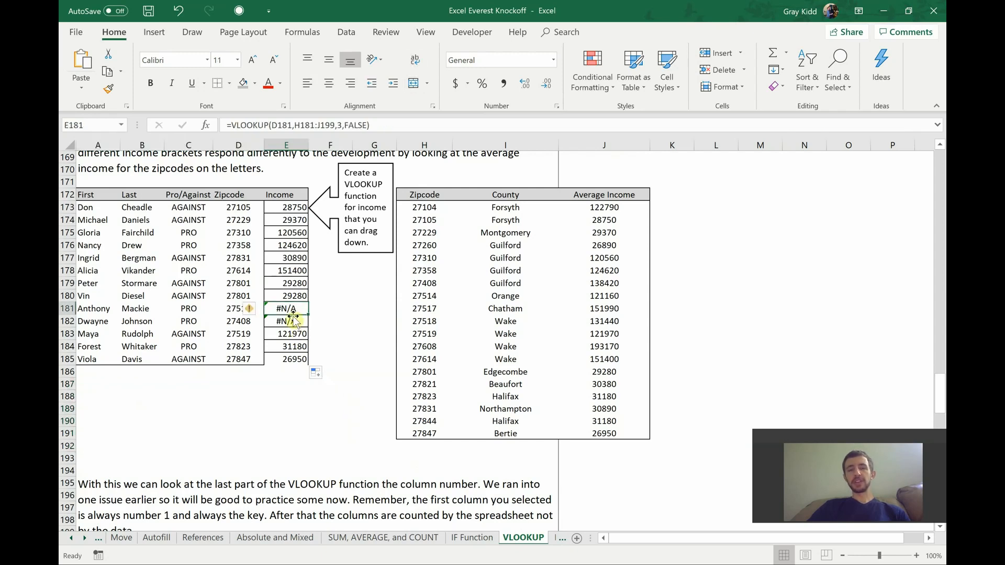
{"action": "left_click", "coordinate": [285, 320]}
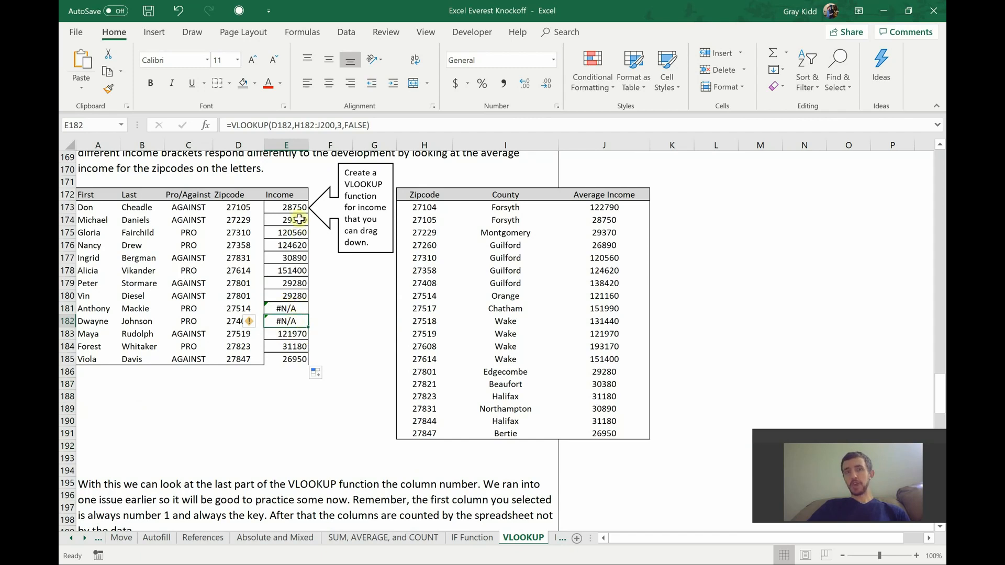
{"action": "left_click", "coordinate": [287, 373]}
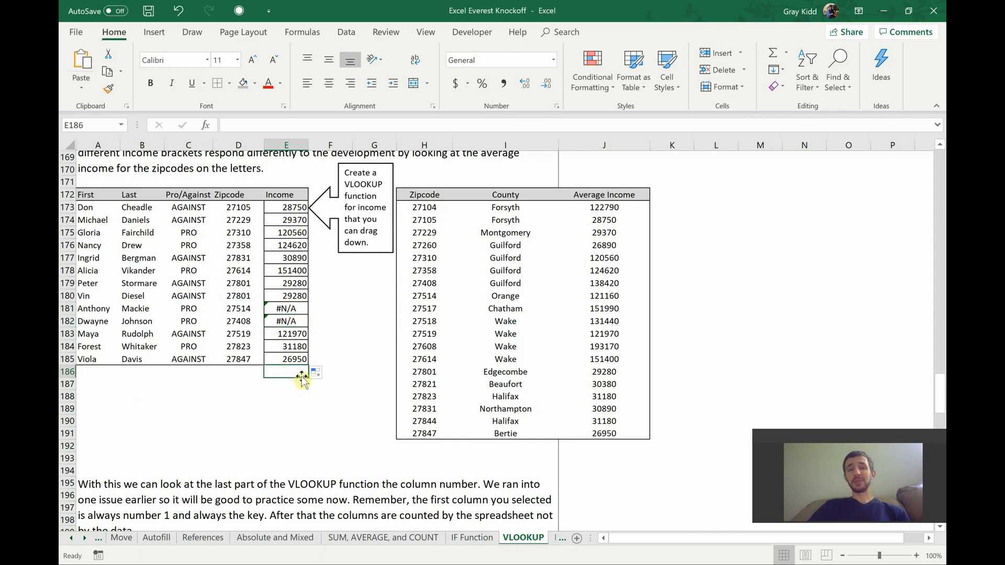
Compare the lookup ranges referenced by the Income VLOOKUP formulas in E181, E173 and E180
{"action": "left_click", "coordinate": [325, 356]}
{"action": "left_click", "coordinate": [287, 320]}
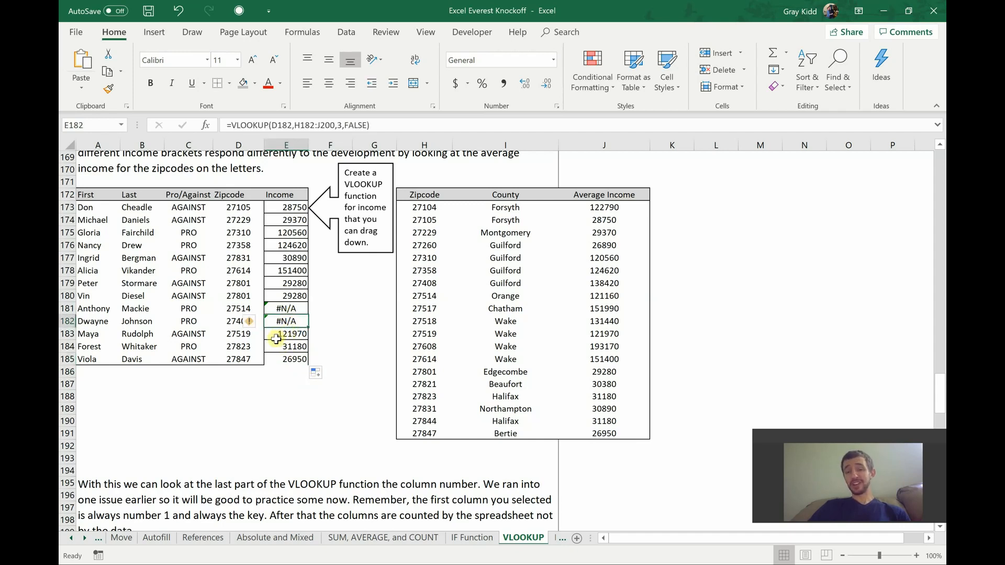
{"action": "key", "text": "ctrl+Up"}
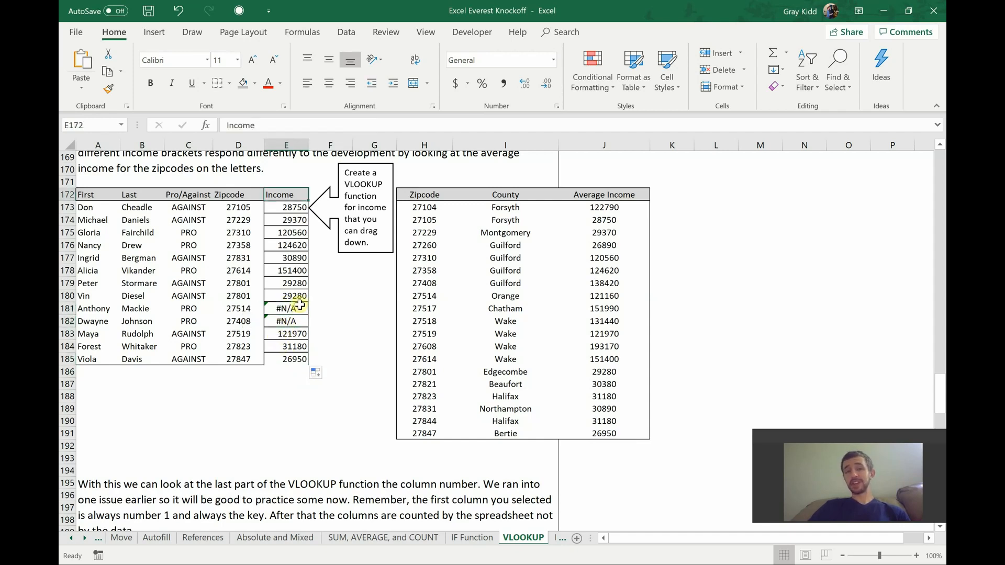
{"action": "double_click", "coordinate": [296, 308]}
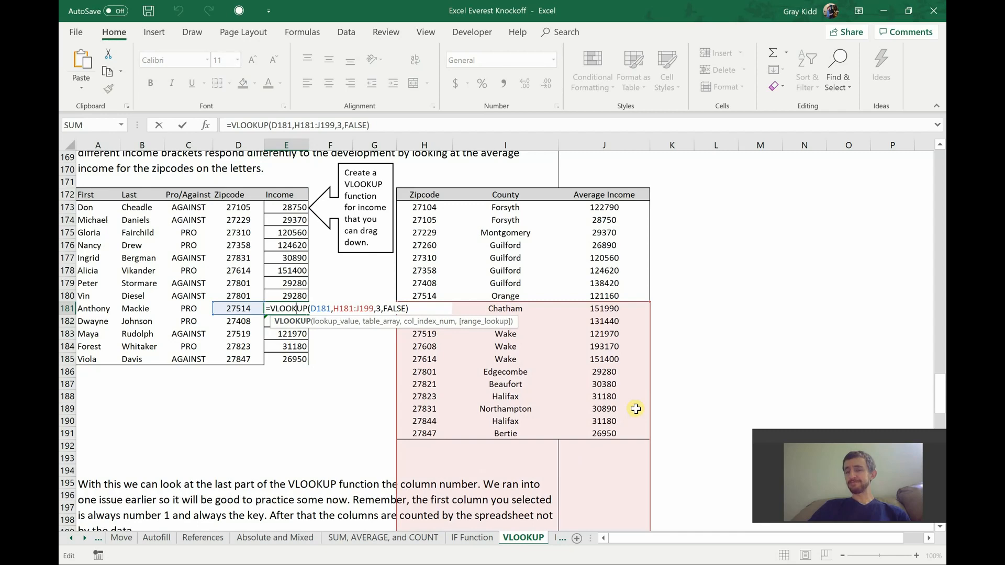
{"action": "left_click", "coordinate": [286, 209]}
{"action": "double_click", "coordinate": [287, 209]}
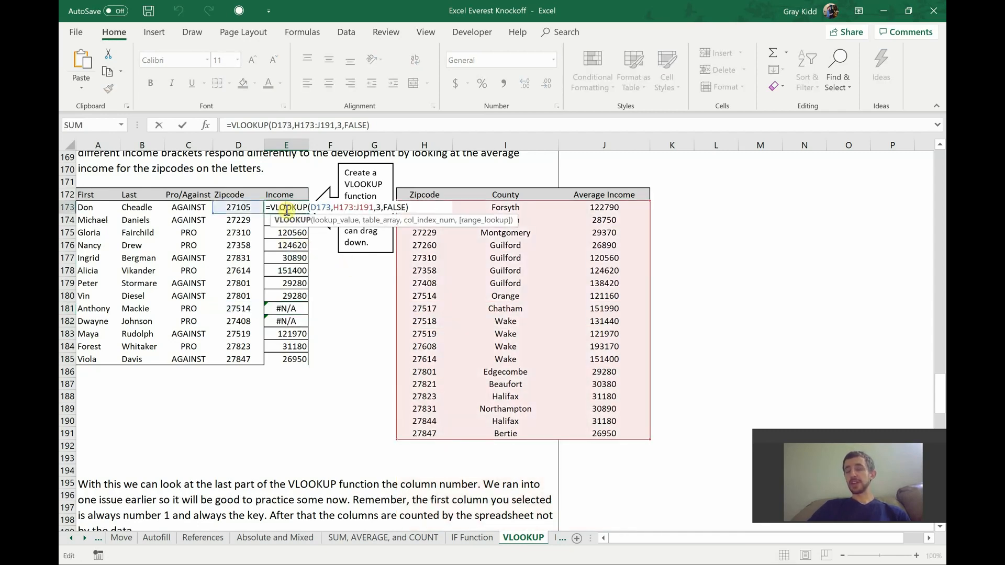
{"action": "key", "text": "Escape"}
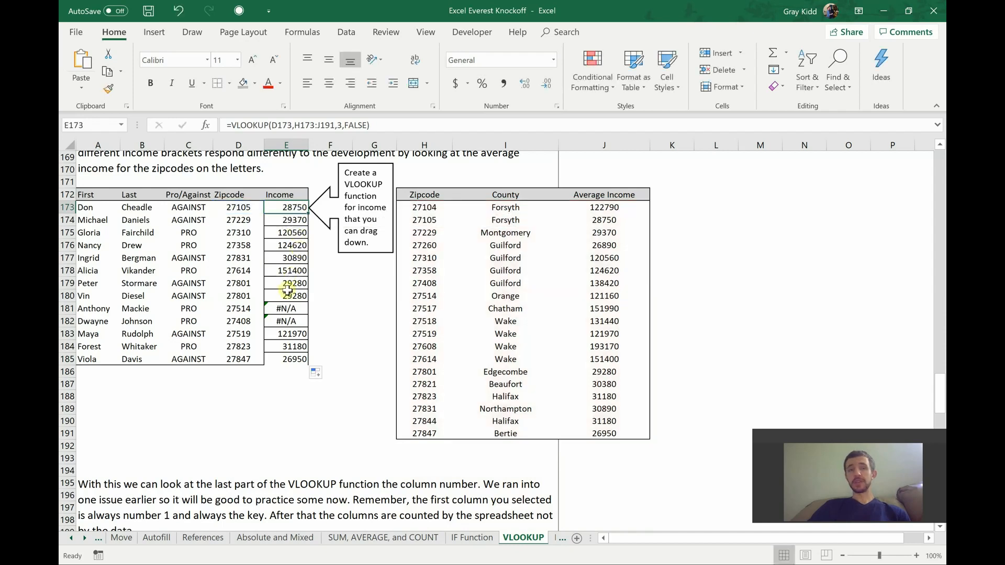
{"action": "key", "text": "Up"}
{"action": "left_click", "coordinate": [286, 293]}
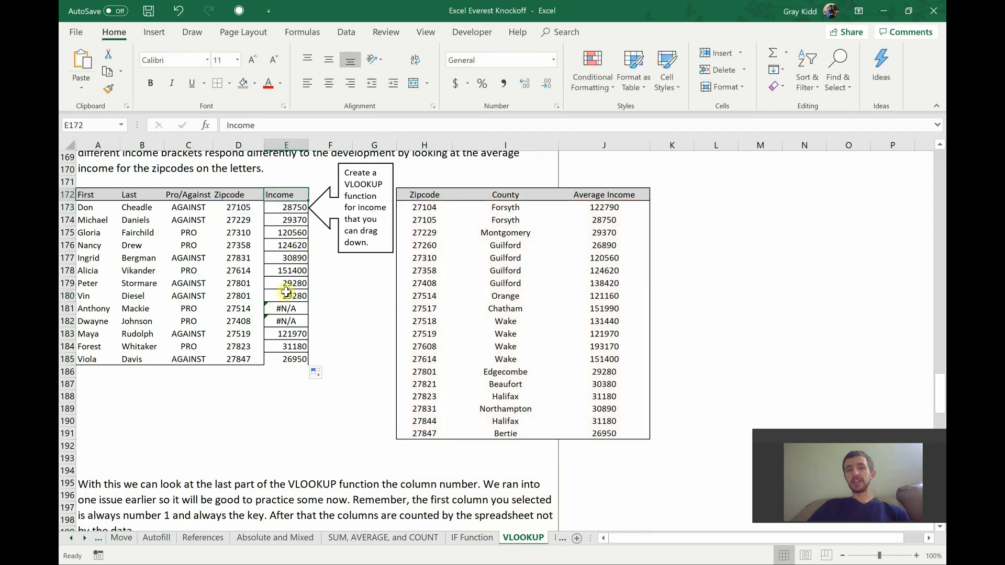
{"action": "double_click", "coordinate": [286, 293]}
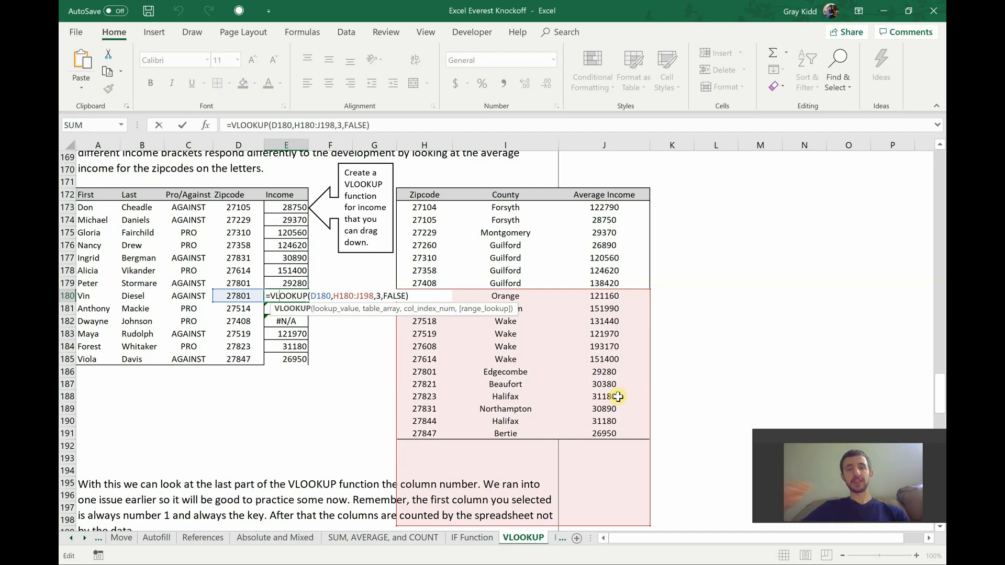
{"action": "key", "text": "Return"}
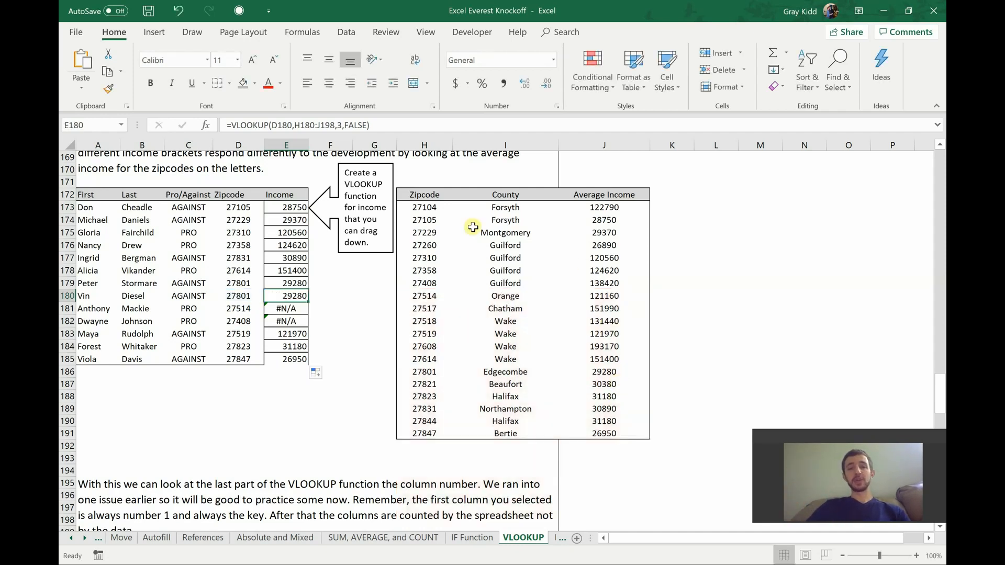
Make the lookup range in E173's Income formula absolute as $H$173:$J$191 and refill the formula down through E185
{"action": "left_click", "coordinate": [290, 204]}
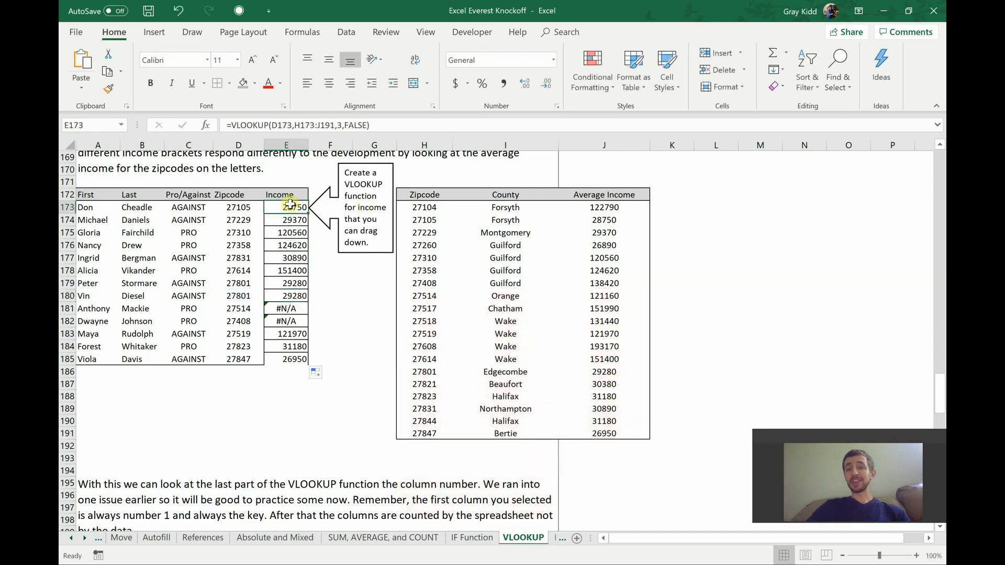
{"action": "left_click", "coordinate": [294, 125]}
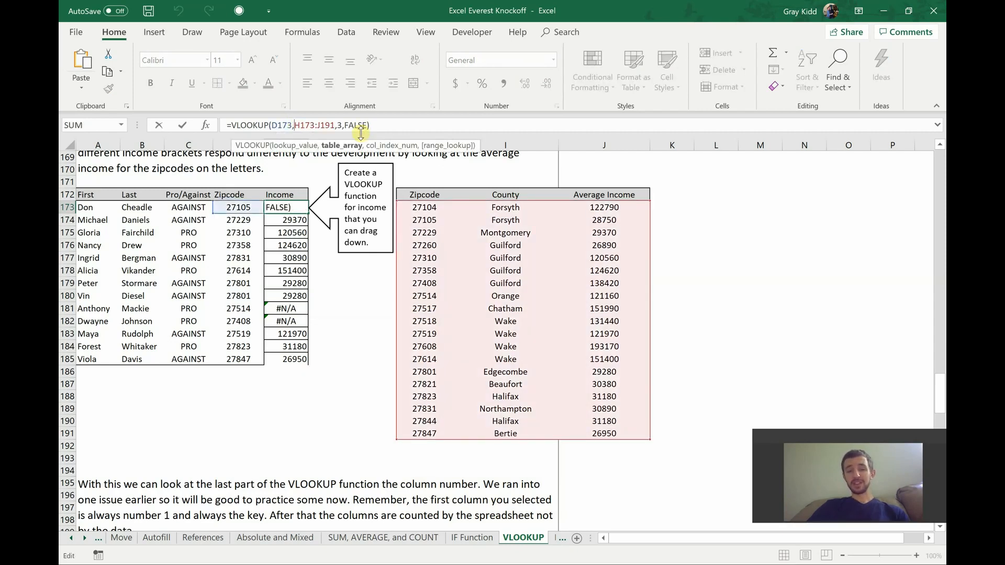
{"action": "key", "text": "F4"}
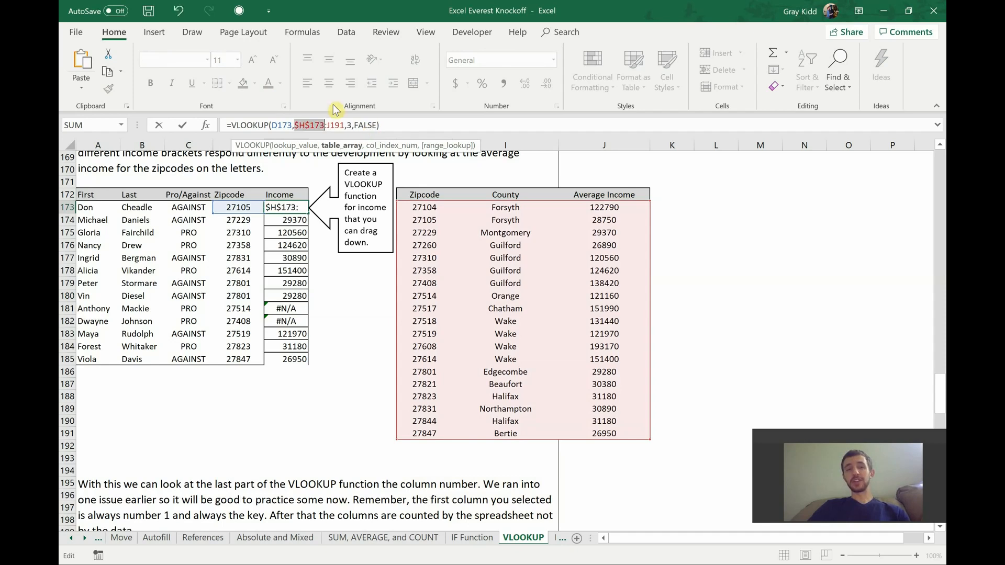
{"action": "double_click", "coordinate": [335, 125]}
{"action": "key", "text": "F4"}
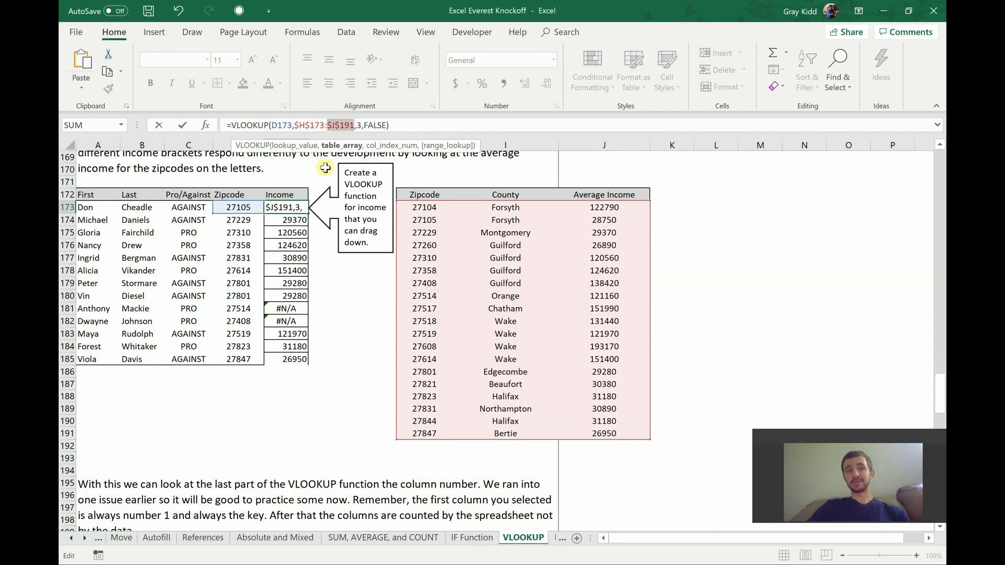
{"action": "key", "text": "ctrl+Return"}
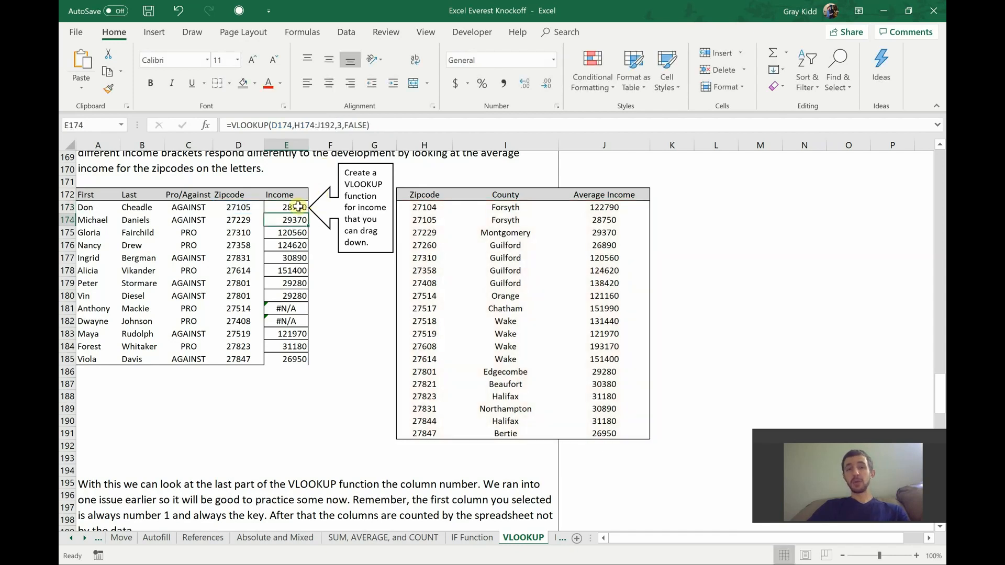
{"action": "double_click", "coordinate": [307, 212]}
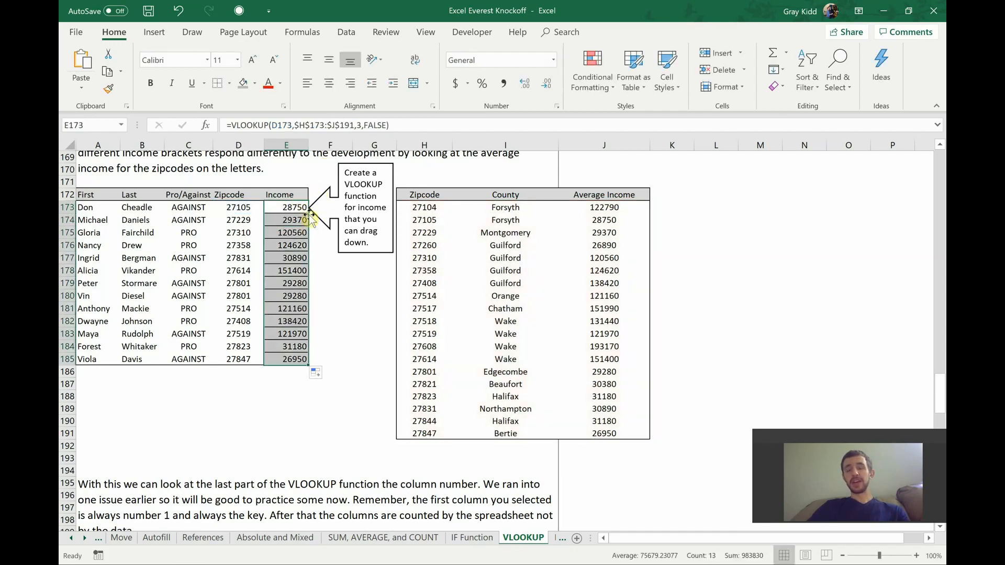